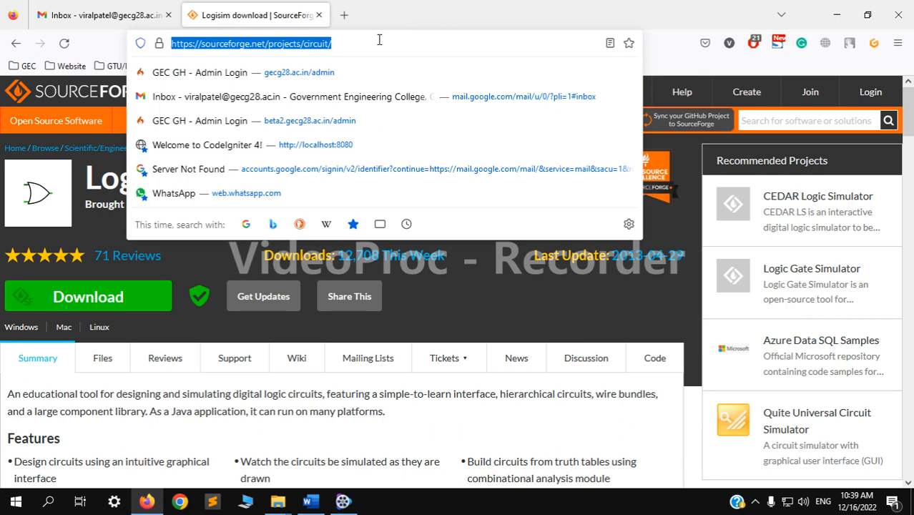
- Switch to File Explorer and launch the logisim-win-2.7.1 application from the Software\L folder on drive D
key(Escape)
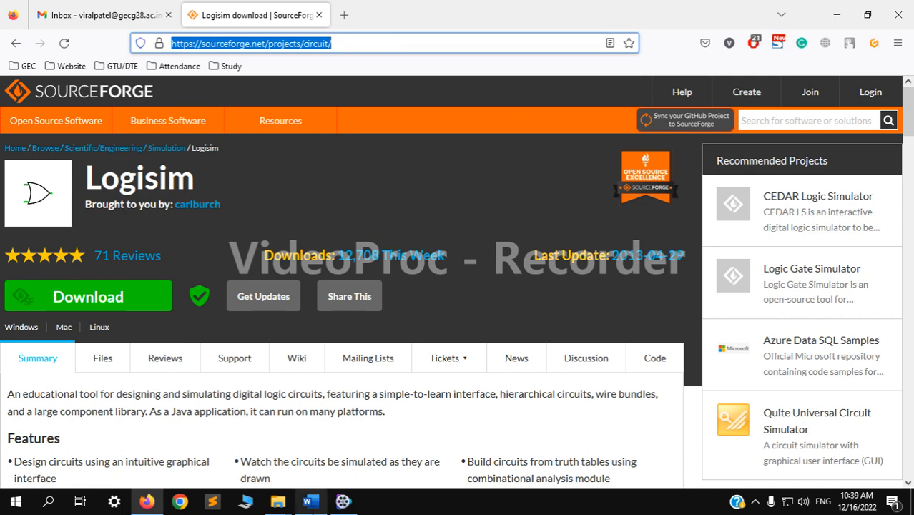
click(278, 501)
click(204, 468)
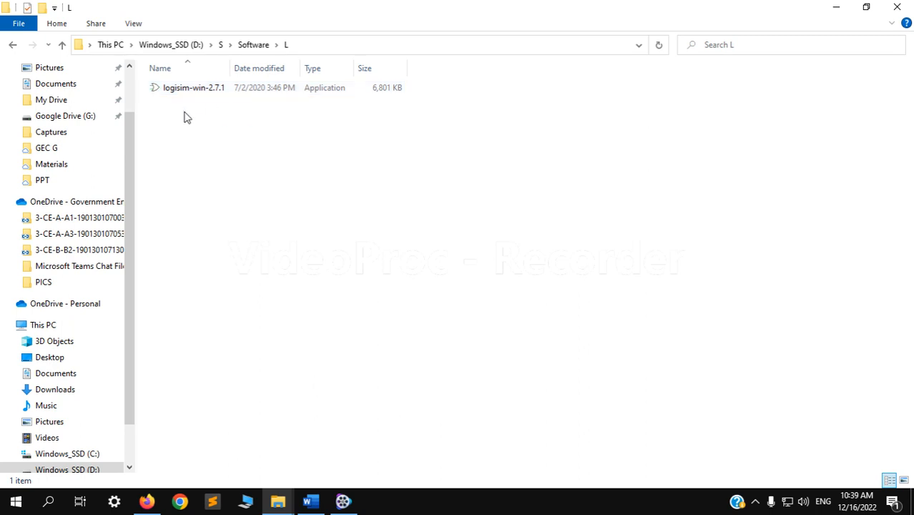
click(185, 95)
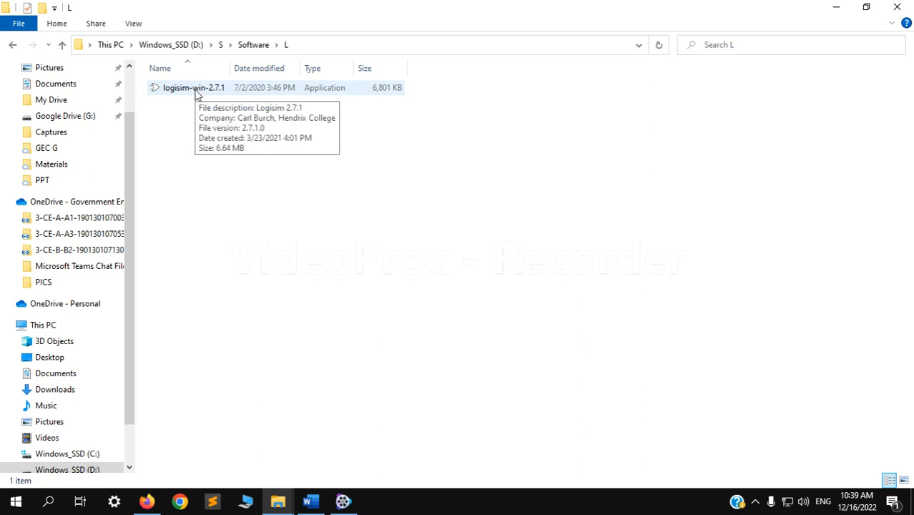
double_click(197, 95)
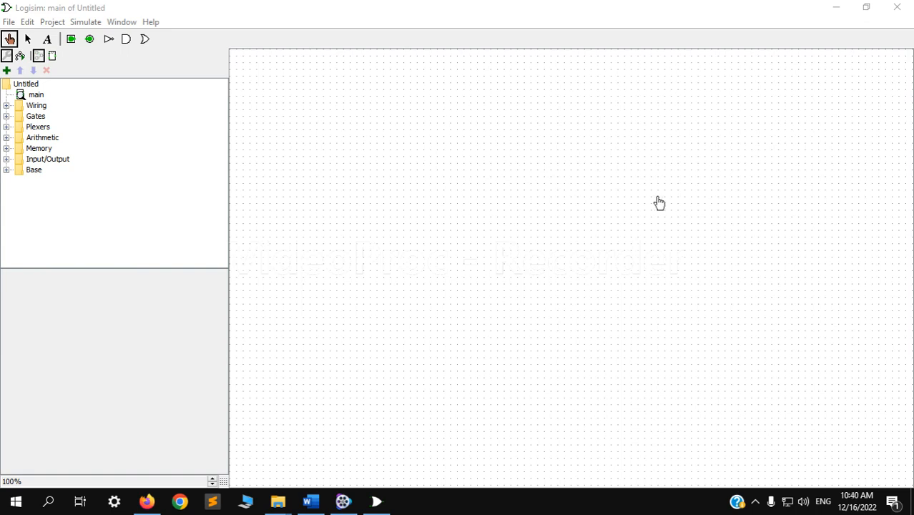
click(127, 7)
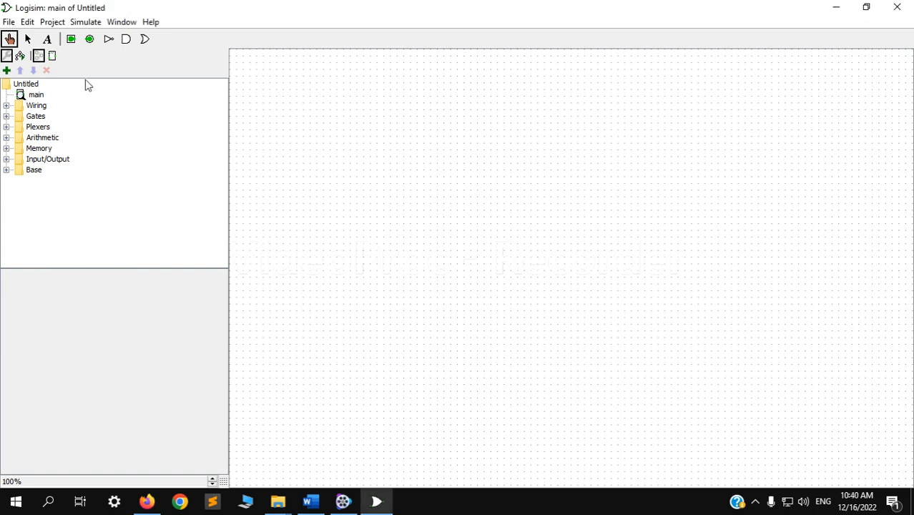
- Expand the Wiring, Gates, Plexers and Arithmetic libraries and examine the components each one offers
click(5, 106)
click(7, 244)
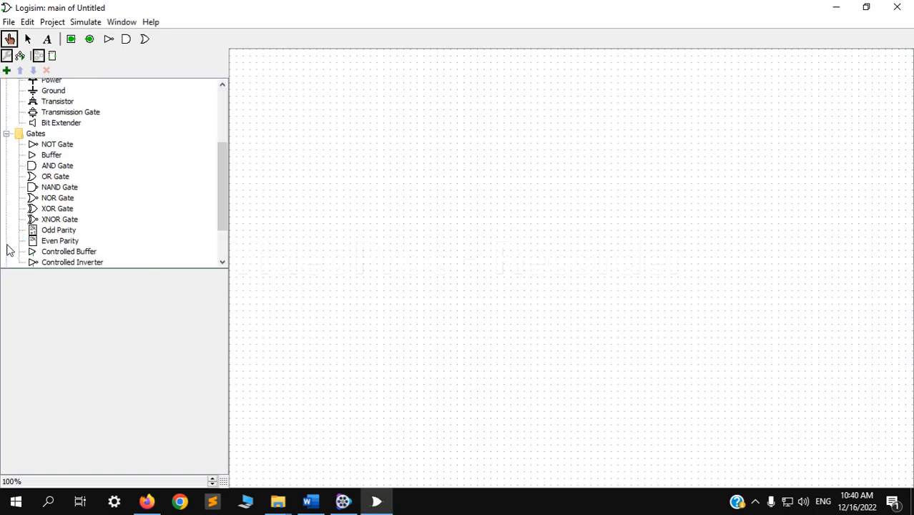
scroll(22, 167, down, 1)
scroll(22, 167, down, 1)
click(7, 219)
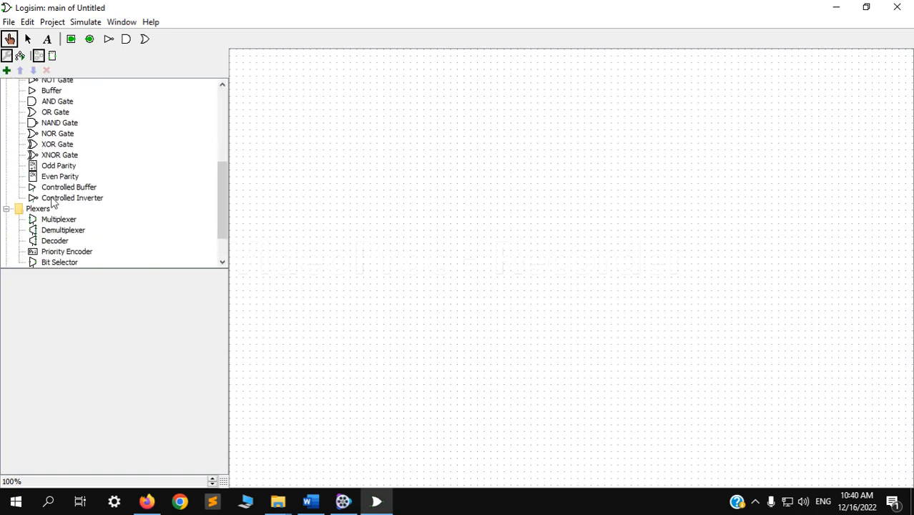
scroll(17, 234, down, 1)
click(7, 230)
scroll(121, 212, down, 1)
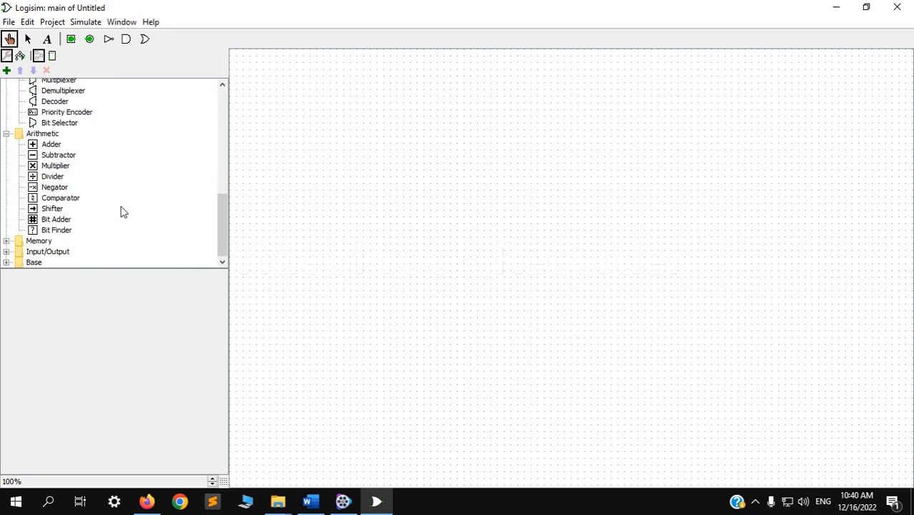
scroll(121, 212, up, 10)
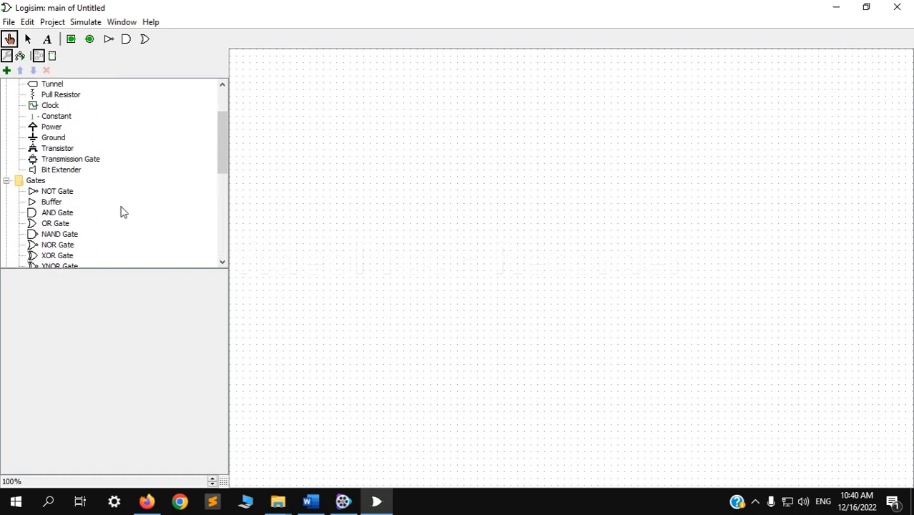
scroll(141, 180, down, 4)
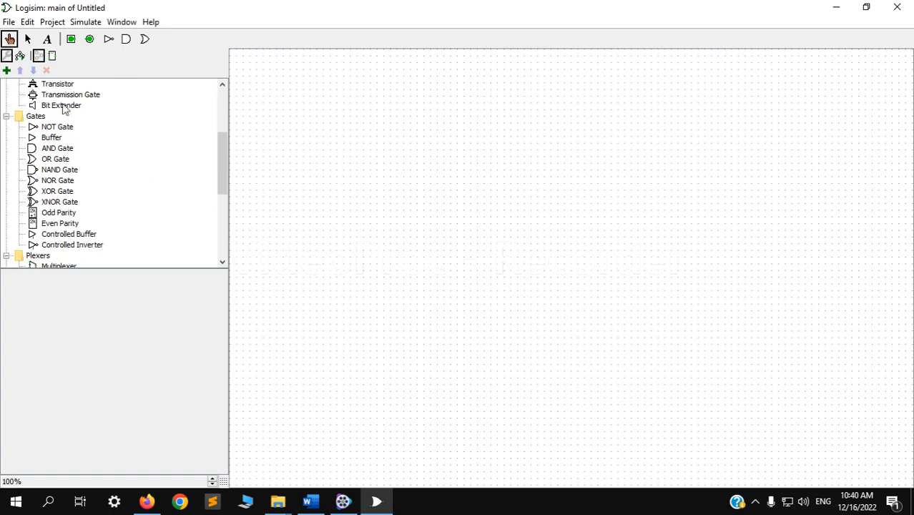
scroll(62, 110, up, 3)
- Activate the edit tool to show the main circuit's attributes and collapse the Wiring, Gates, Plexers and Arithmetic libraries
click(28, 39)
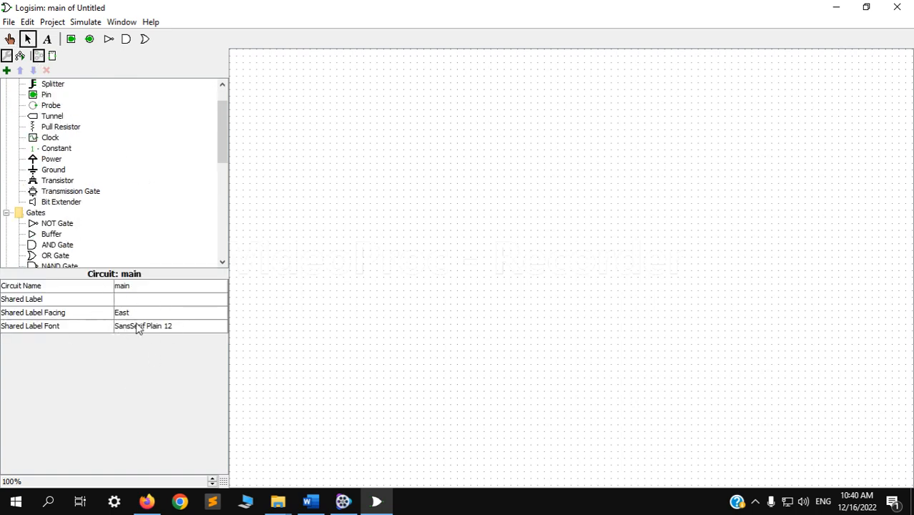
scroll(75, 201, up, 2)
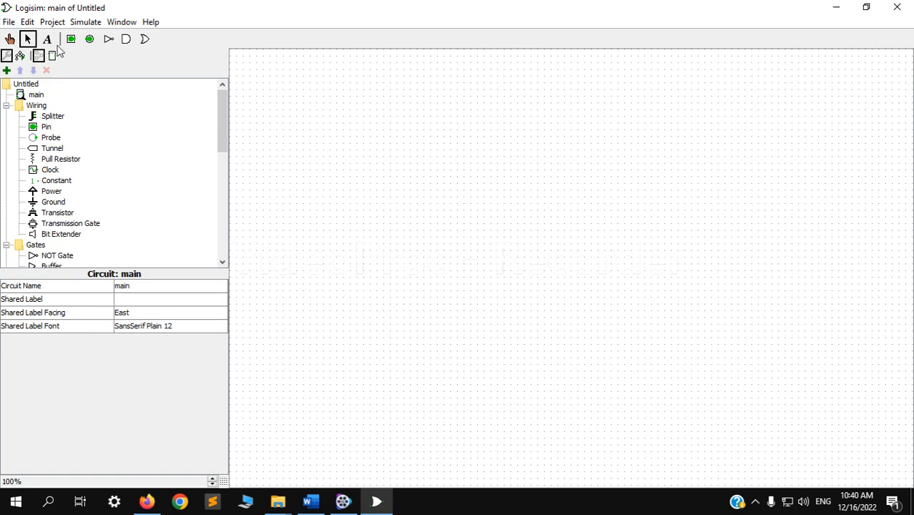
click(6, 105)
click(7, 116)
click(7, 127)
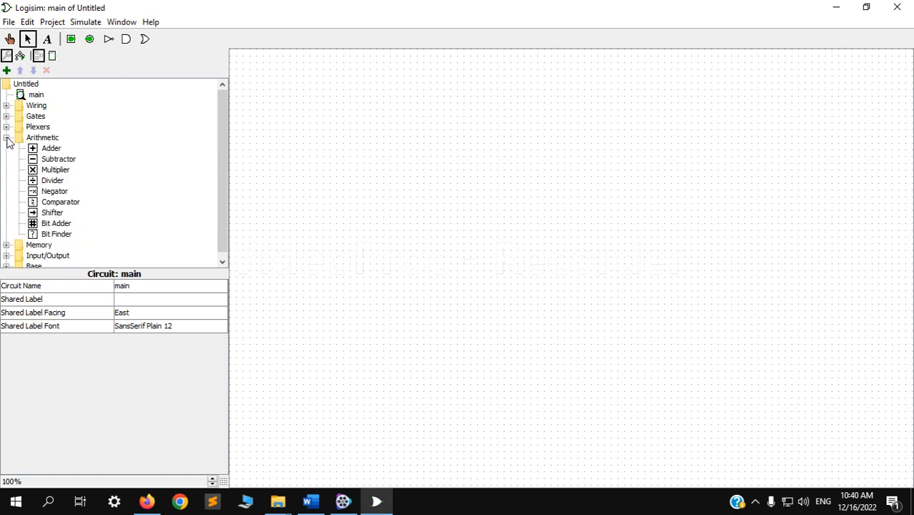
click(6, 138)
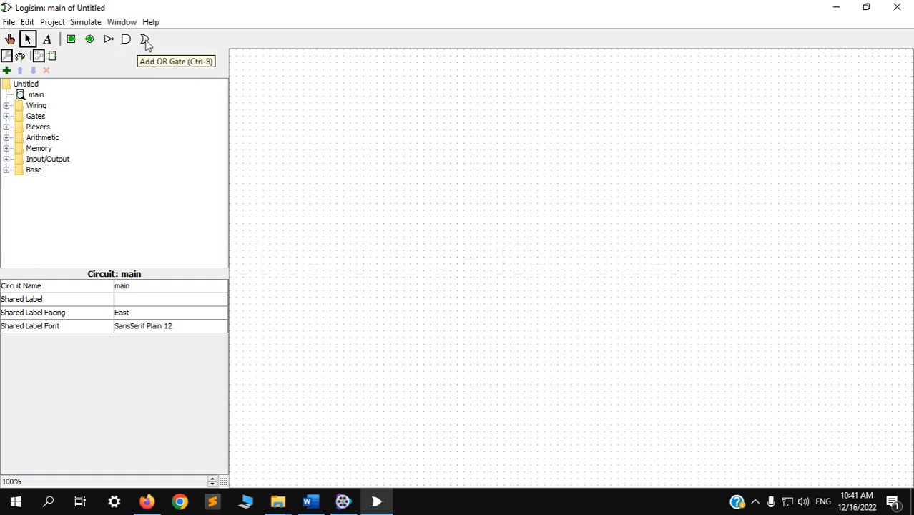
- Look through the contents of the Gates and Plexers libraries, leaving only Gates expanded
click(7, 116)
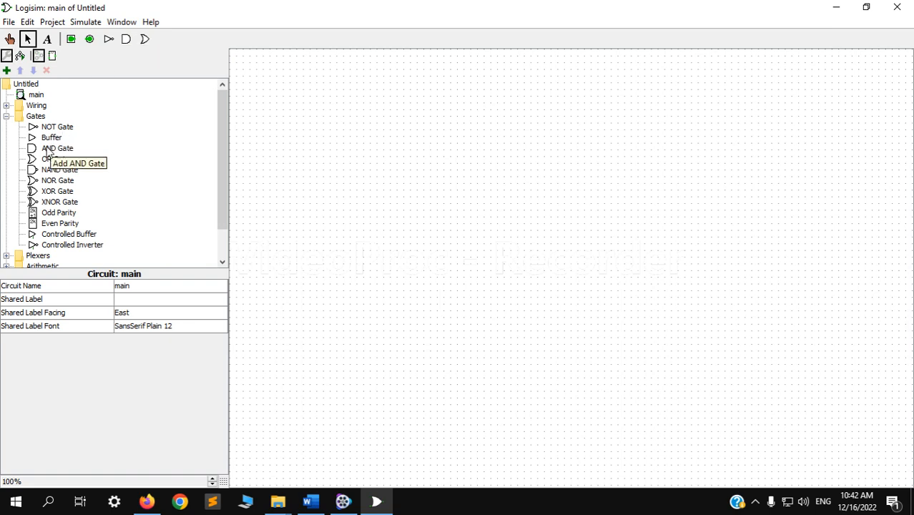
click(7, 117)
click(6, 127)
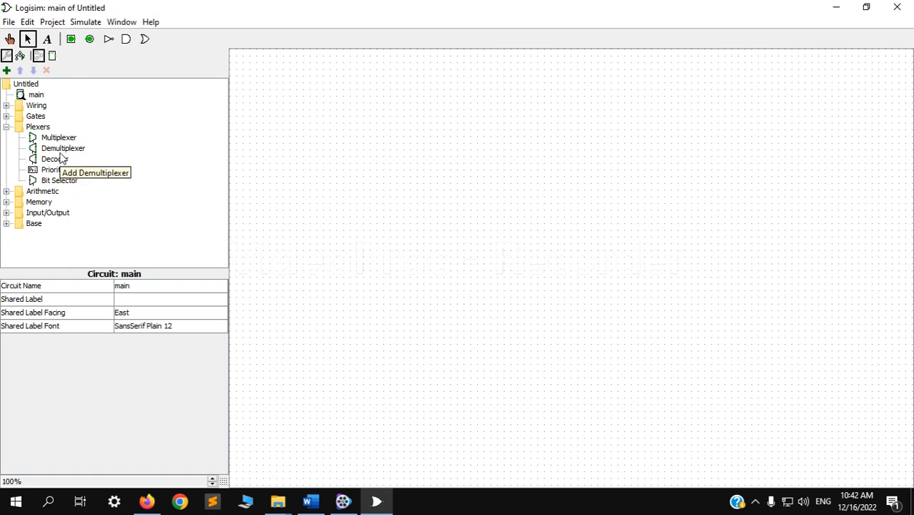
click(7, 127)
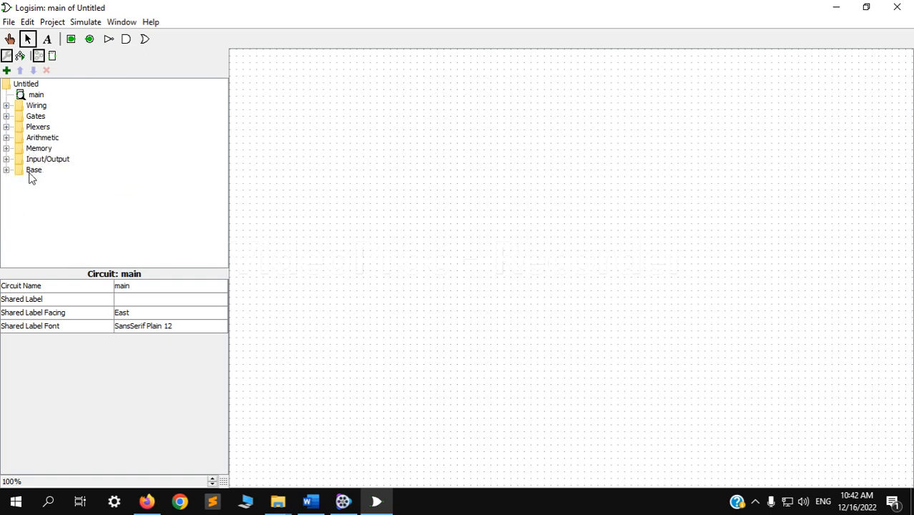
click(7, 116)
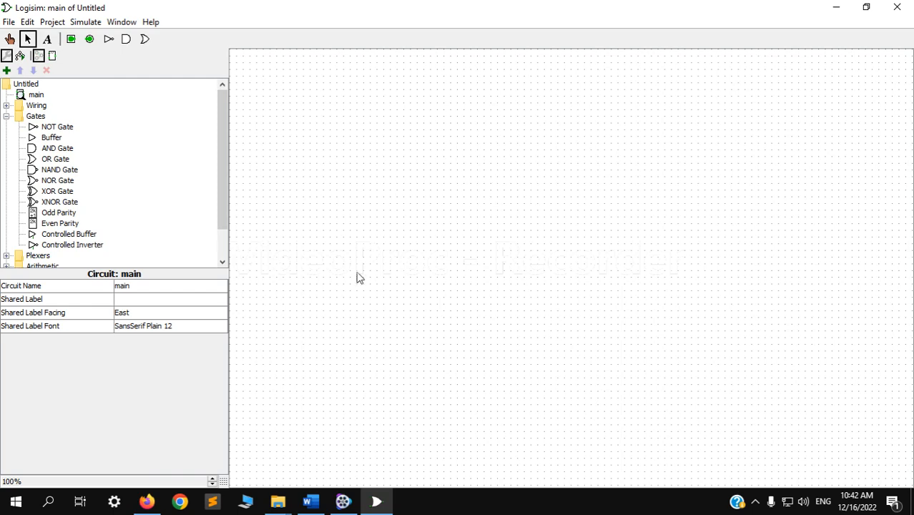
- Consult the XOR circuit diagram in the Create Circuit section of the DF-Submission-Instructions Word document and return to Logisim
click(309, 501)
scroll(361, 296, down, 5)
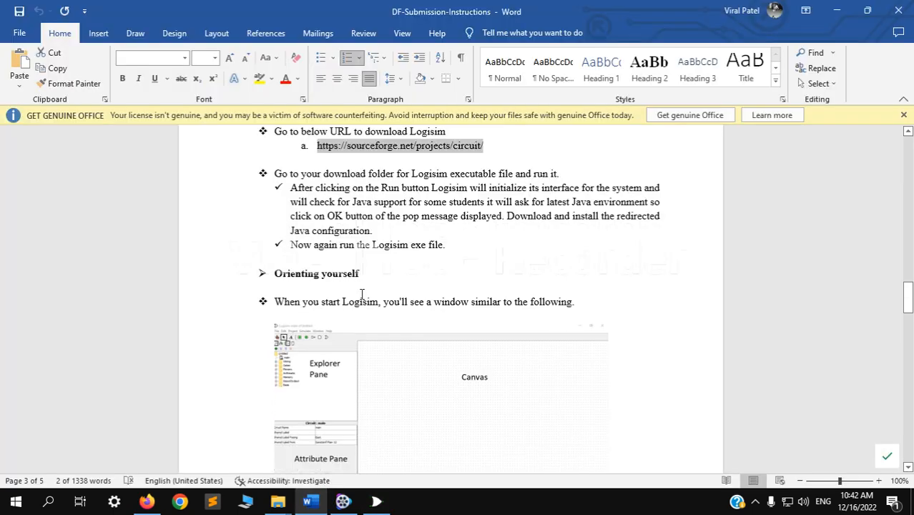
scroll(361, 296, down, 15)
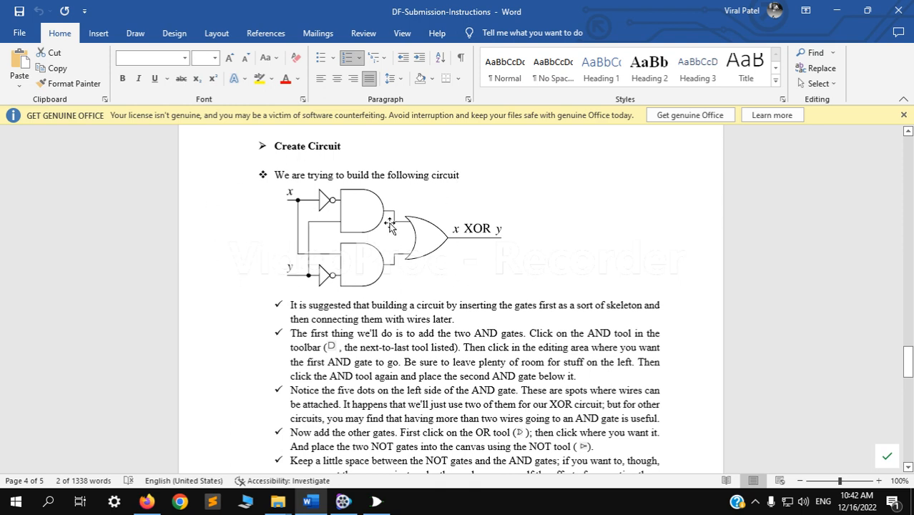
click(376, 500)
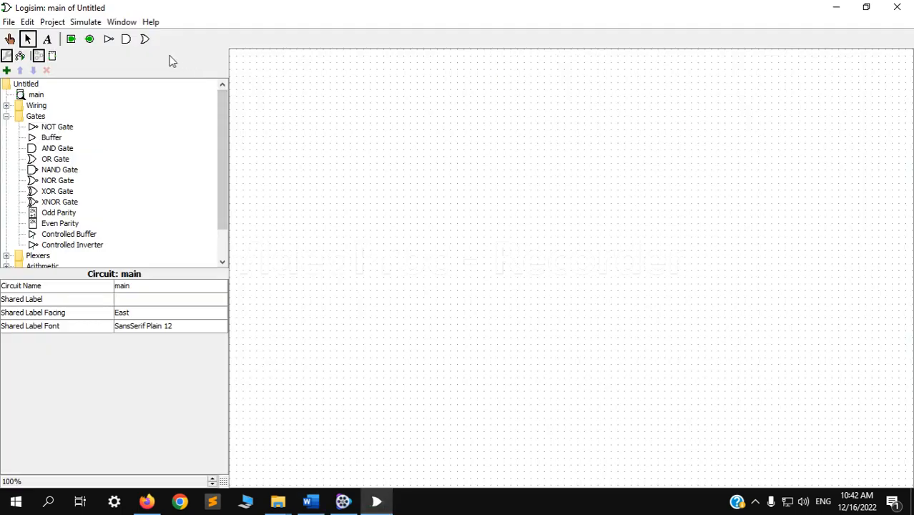
- Place an AND gate in the upper middle of the empty canvas
click(126, 40)
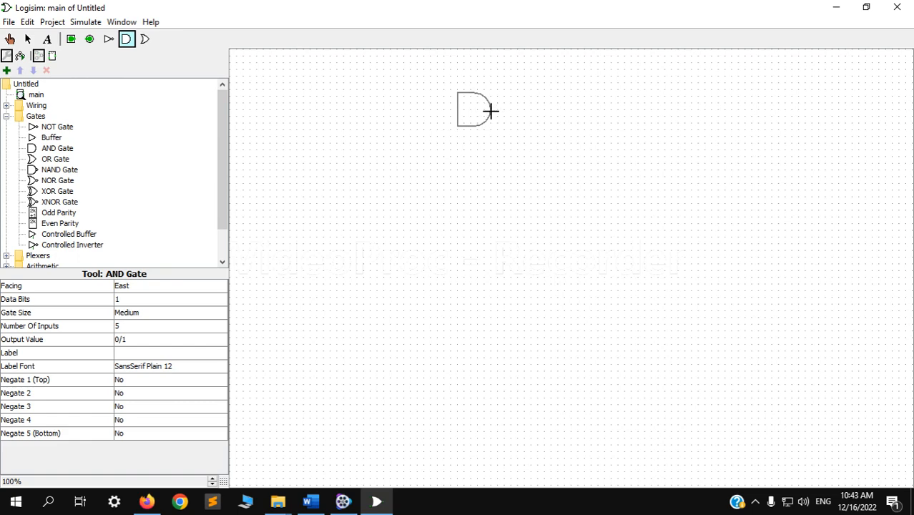
click(492, 110)
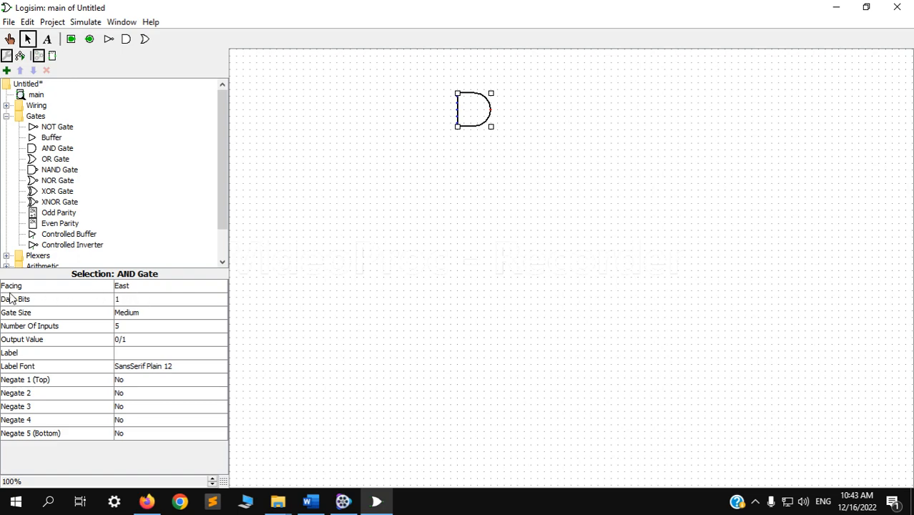
- Try the North and South facings on the AND gate and set it back to East
click(143, 288)
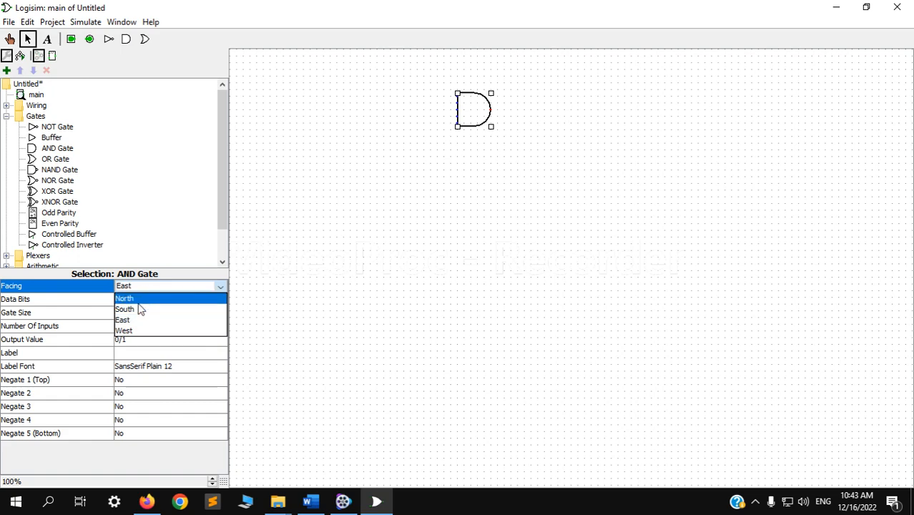
click(141, 300)
click(135, 286)
click(133, 311)
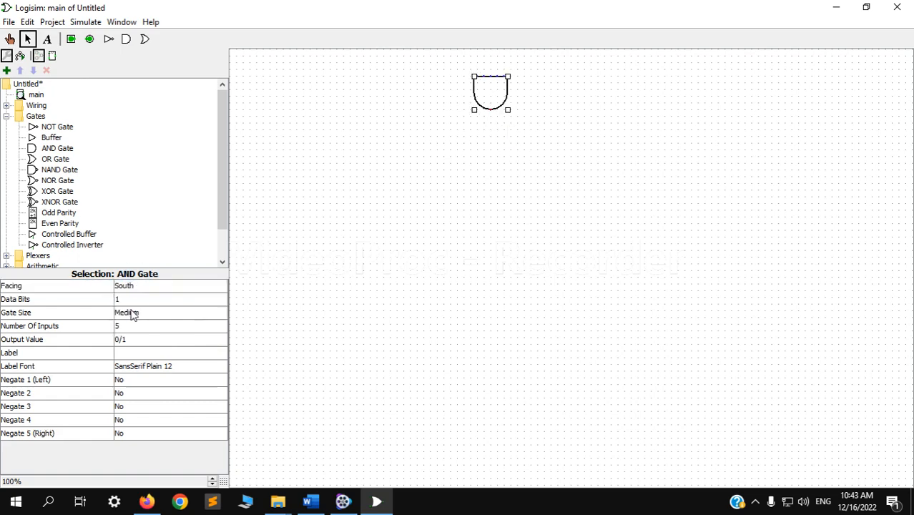
click(126, 286)
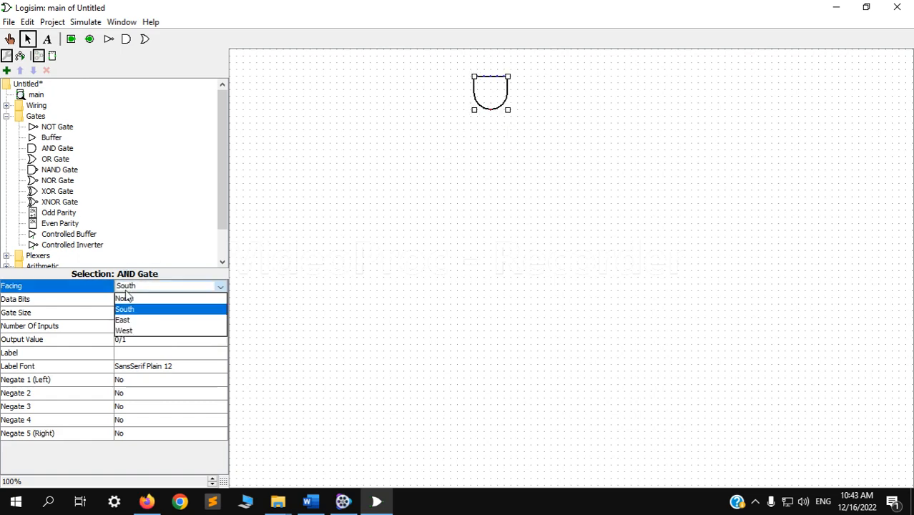
click(127, 322)
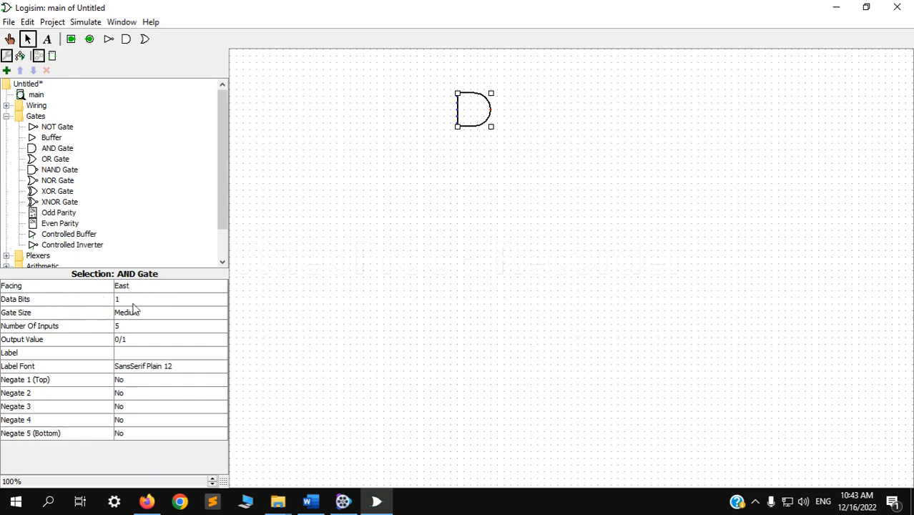
- Keep the AND gate's data bits at 1 and set its number of inputs to 2
click(133, 302)
mouse_move(218, 321)
mouse_down()
mouse_move(220, 386)
mouse_move(220, 306)
mouse_up()
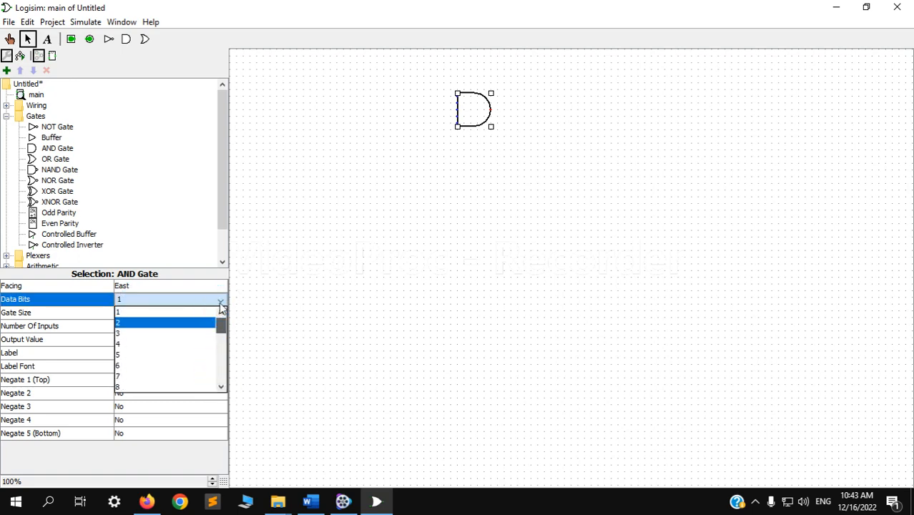
click(141, 317)
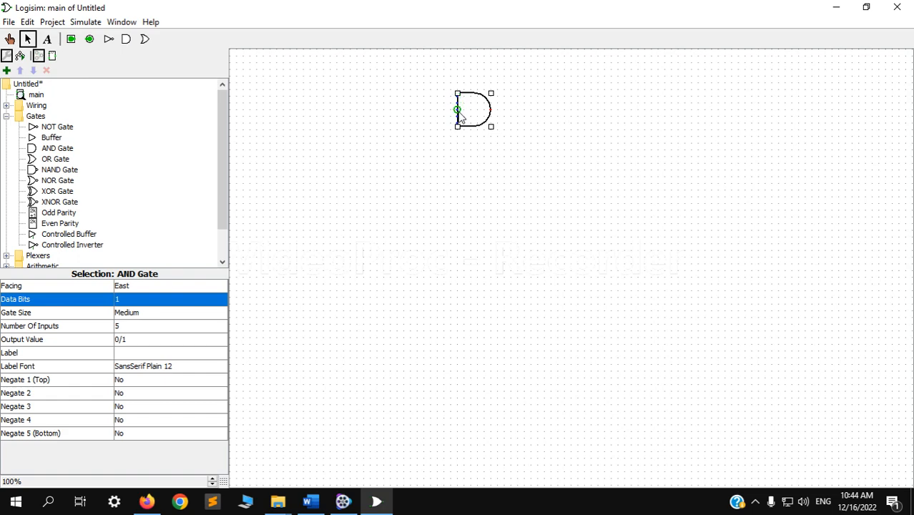
click(135, 326)
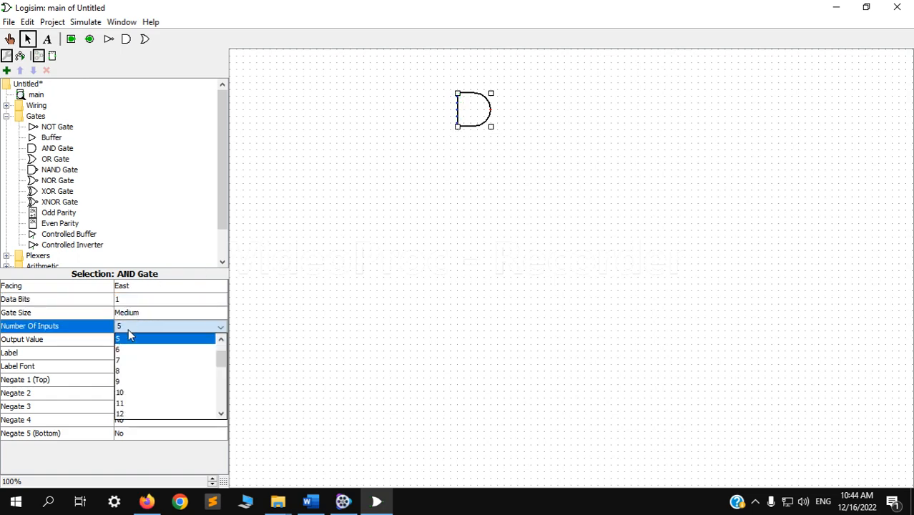
click(122, 339)
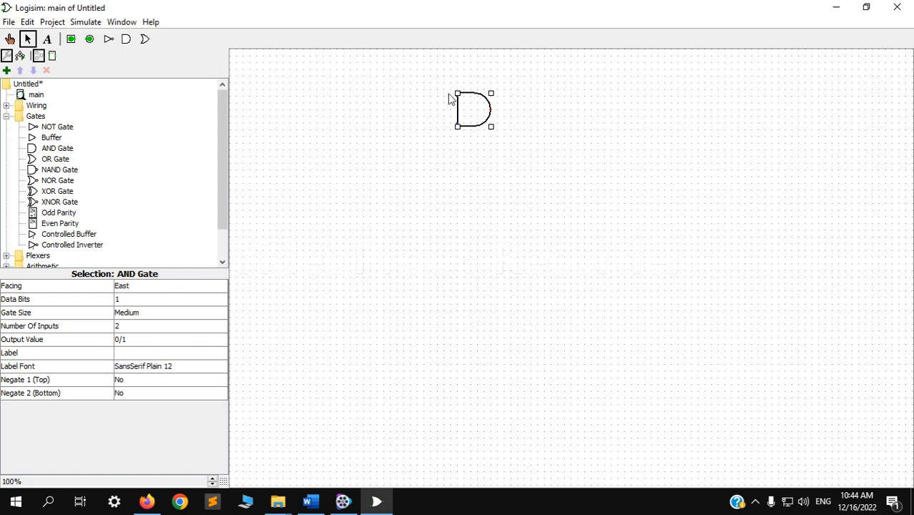
click(133, 353)
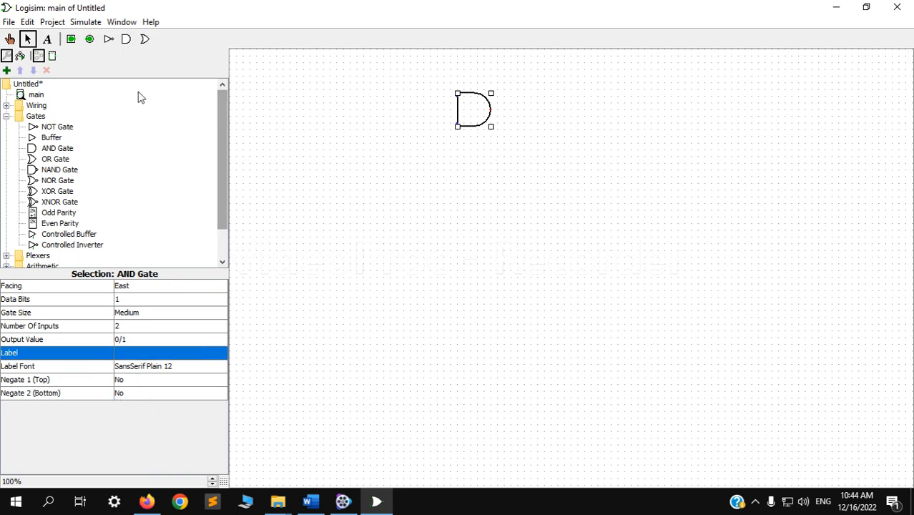
- Place a second AND gate directly below the first one and set its number of inputs to 2
click(128, 41)
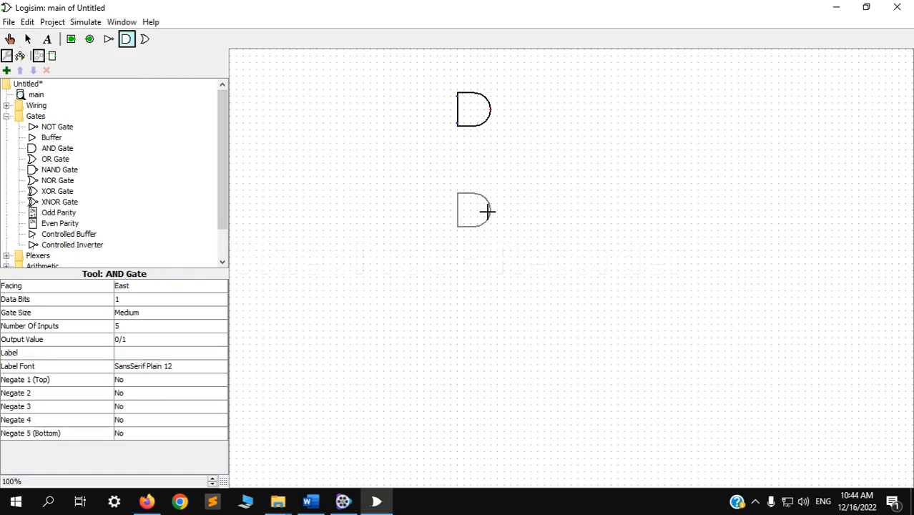
click(487, 209)
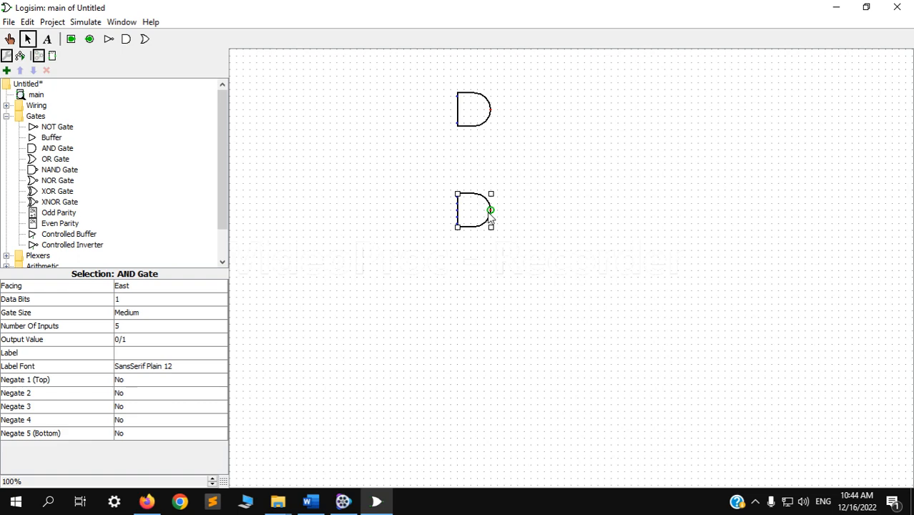
click(126, 332)
scroll(131, 356, up, 1)
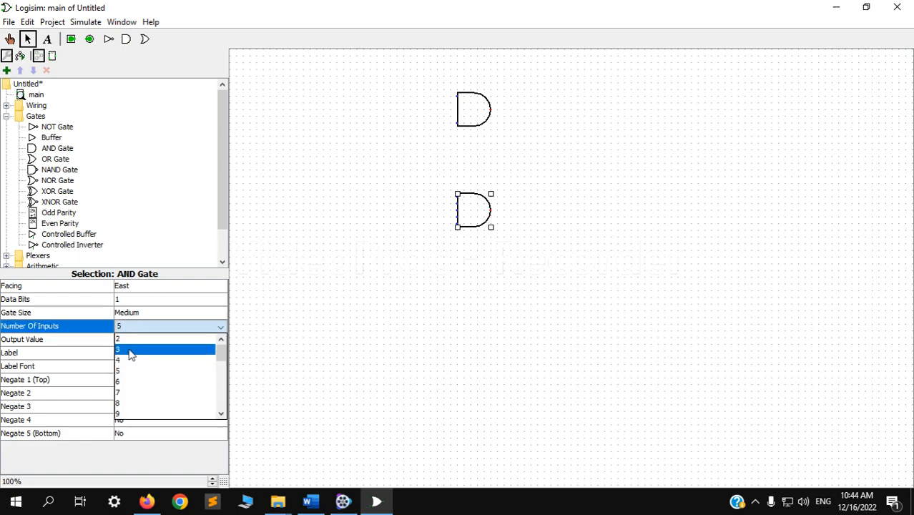
click(124, 340)
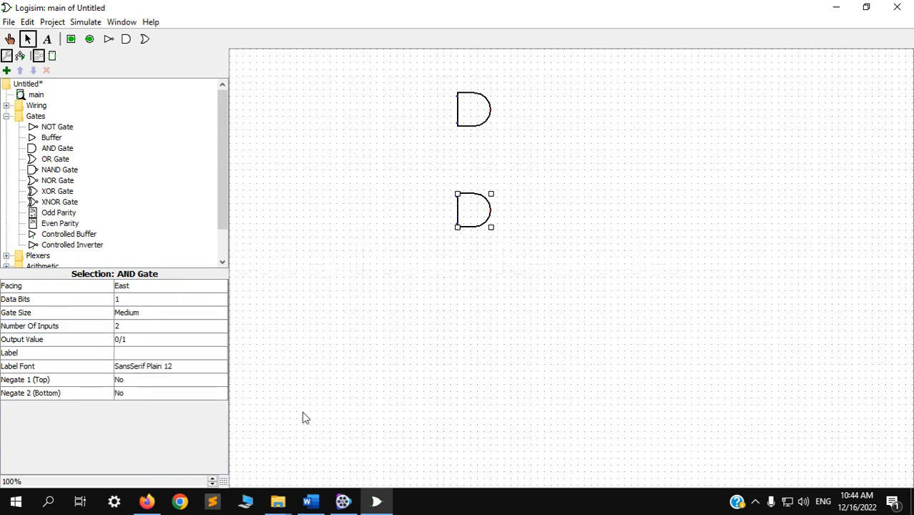
- Check the XOR diagram in Word, place a NOT gate in Logisim ahead of the upper AND gate, and duplicate it ahead of the lower one
click(308, 501)
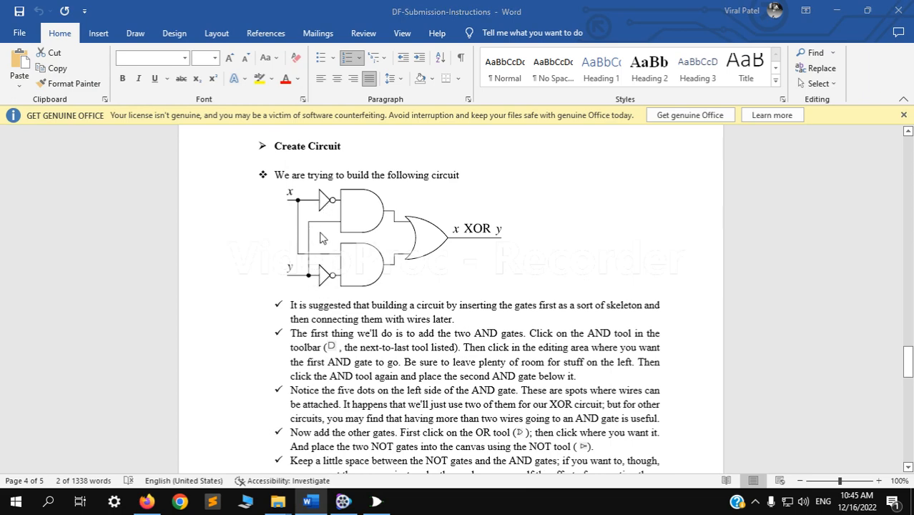
key(alt+Tab)
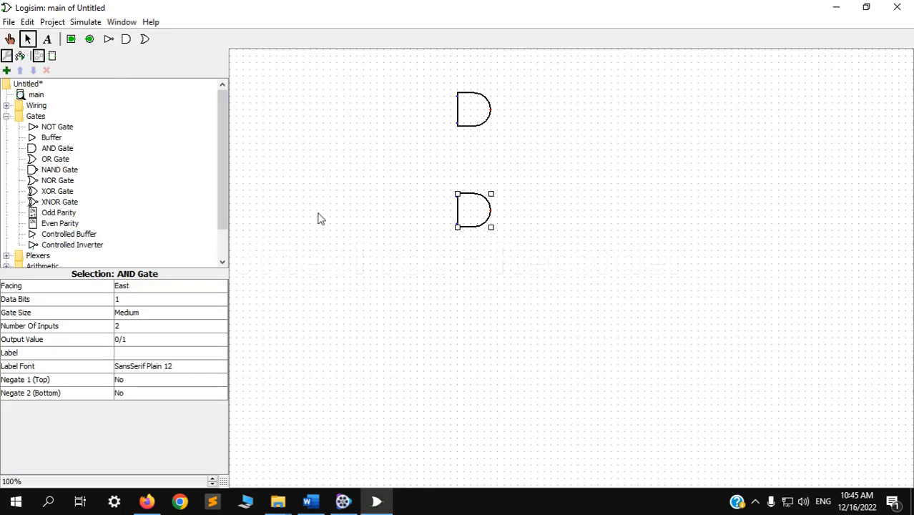
click(108, 40)
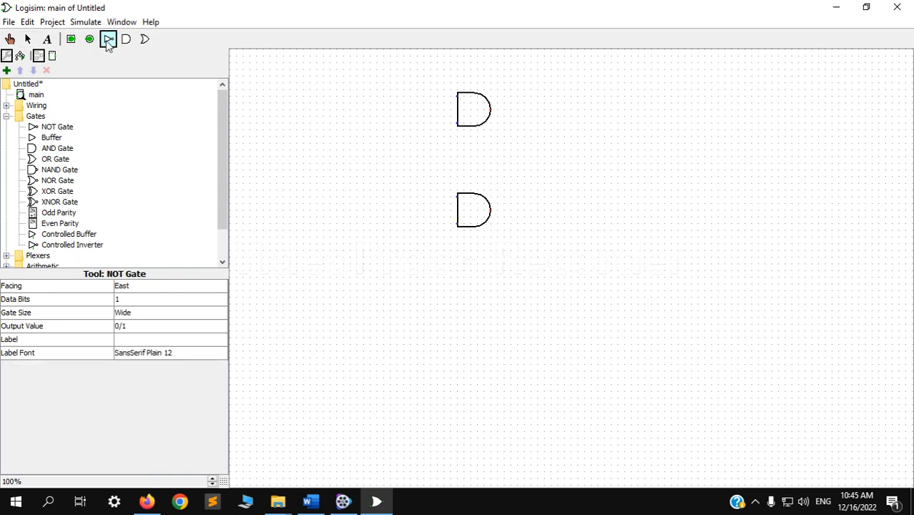
click(385, 109)
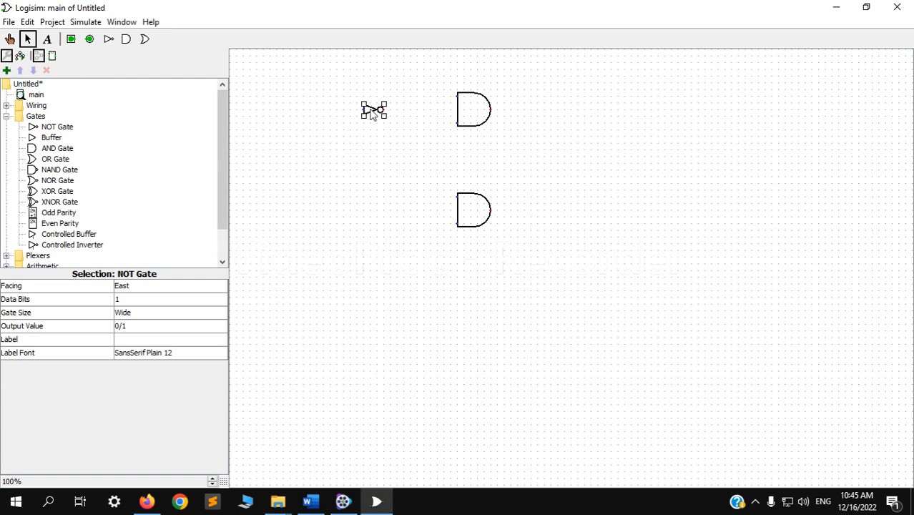
key(ctrl+d)
drag(374, 120, 373, 215)
- Place an OR gate to the right of and between the two AND gates and set its number of inputs to 2
click(53, 158)
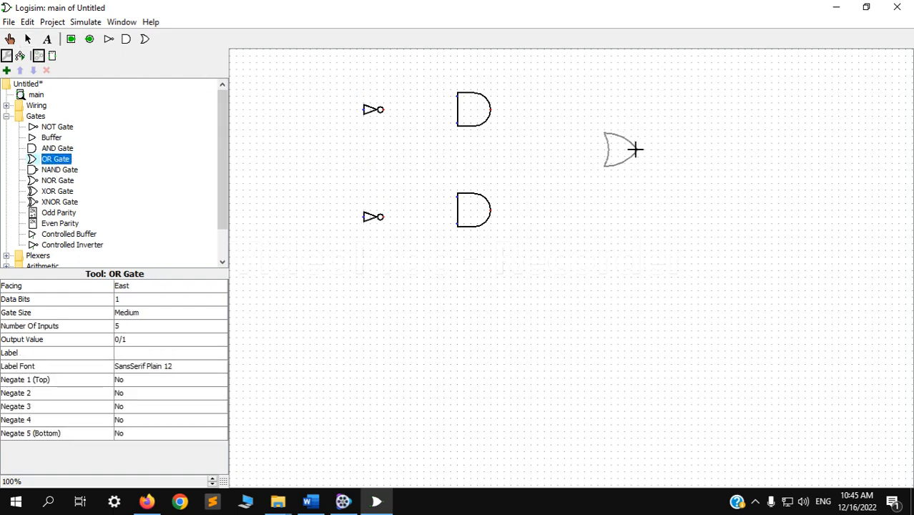
click(631, 156)
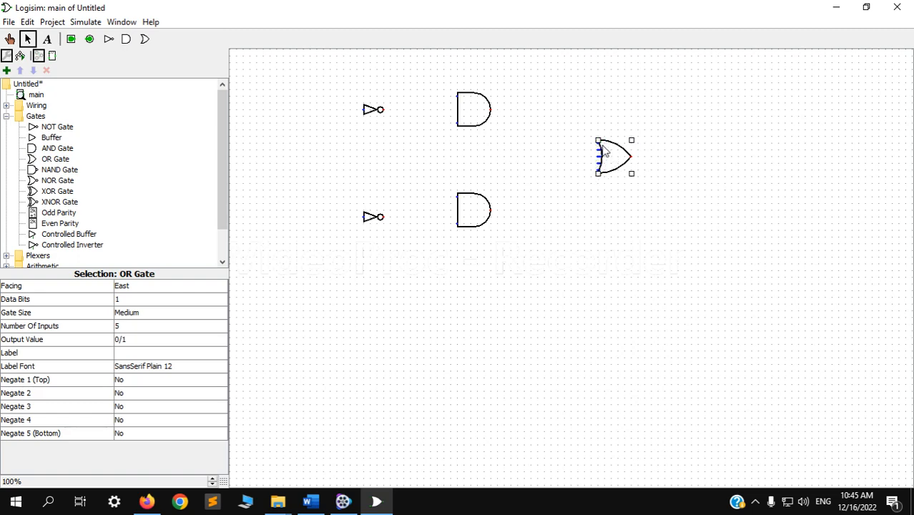
click(129, 327)
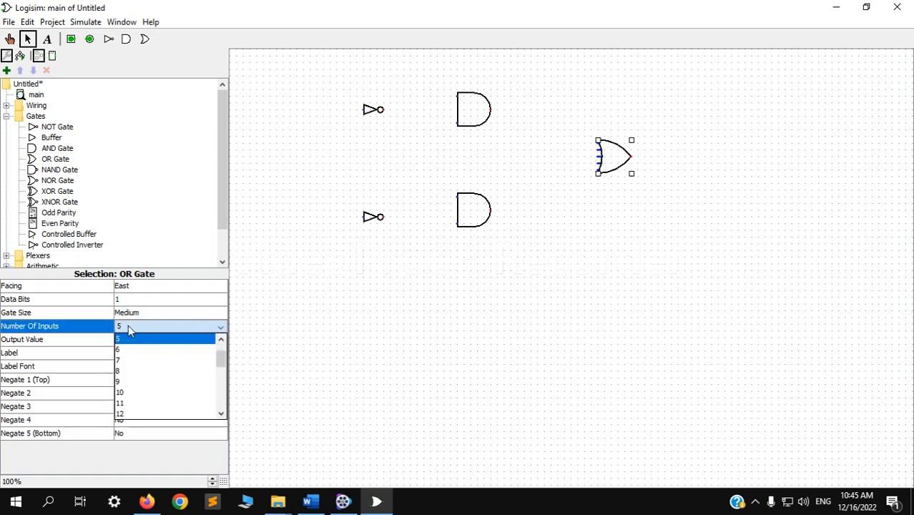
scroll(129, 350, up, 2)
click(127, 339)
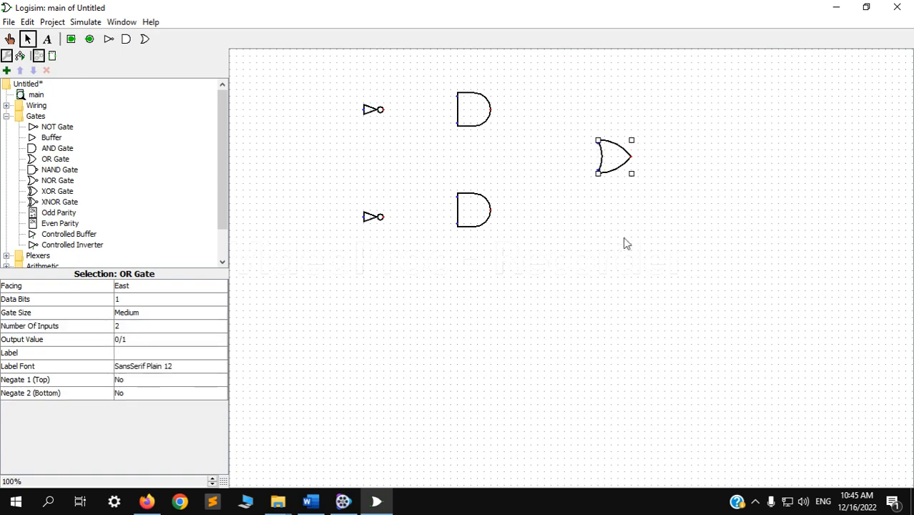
- Recheck the XOR diagram in Word and add two input pins in Logisim, one to the left of each NOT gate
click(310, 501)
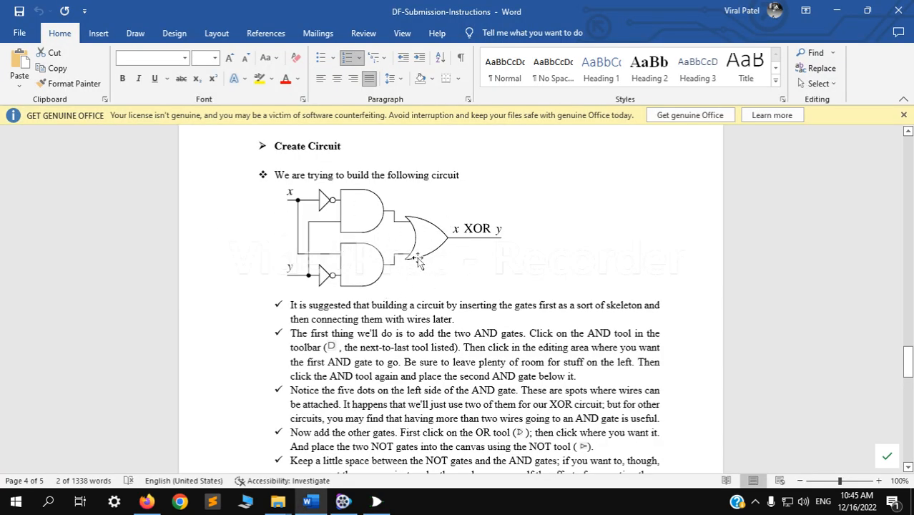
key(alt+Tab)
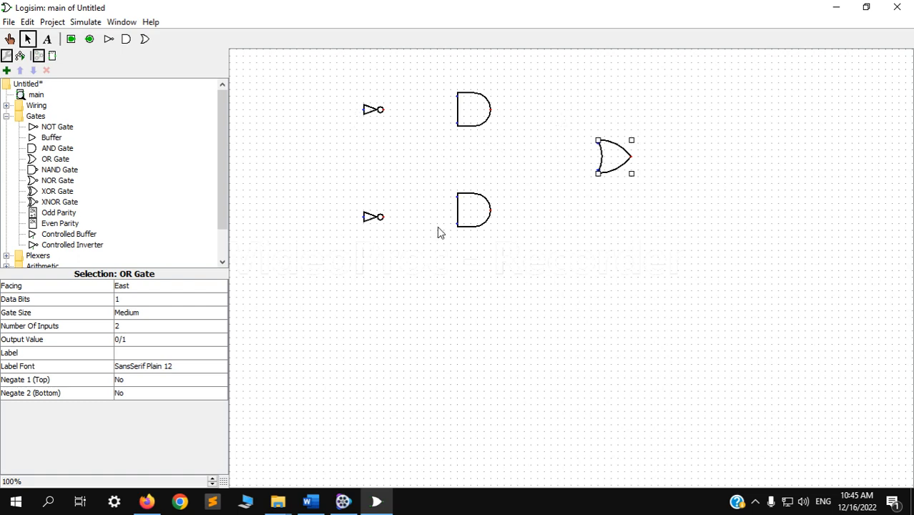
key(alt+Tab)
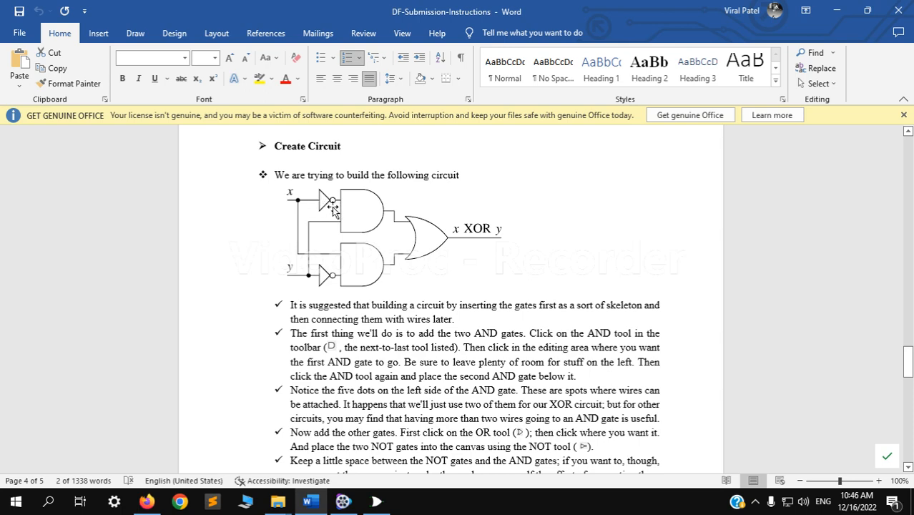
key(alt+Tab)
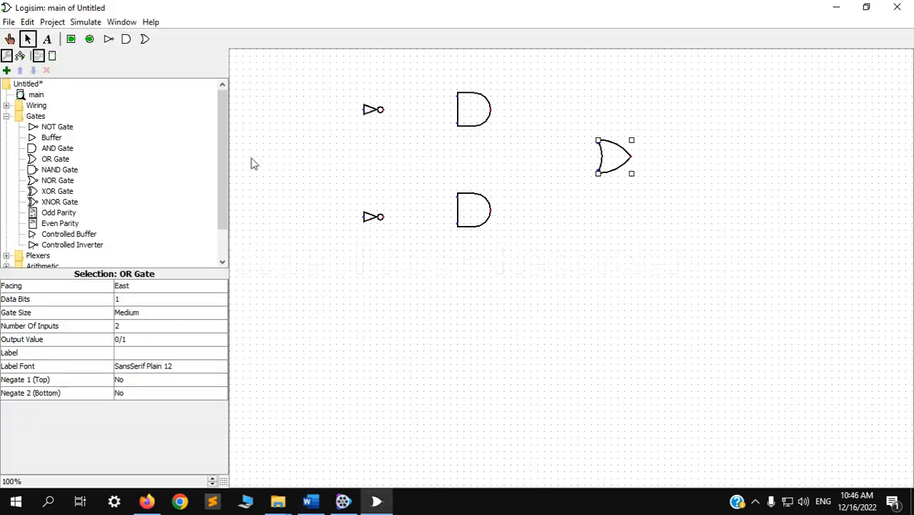
click(71, 40)
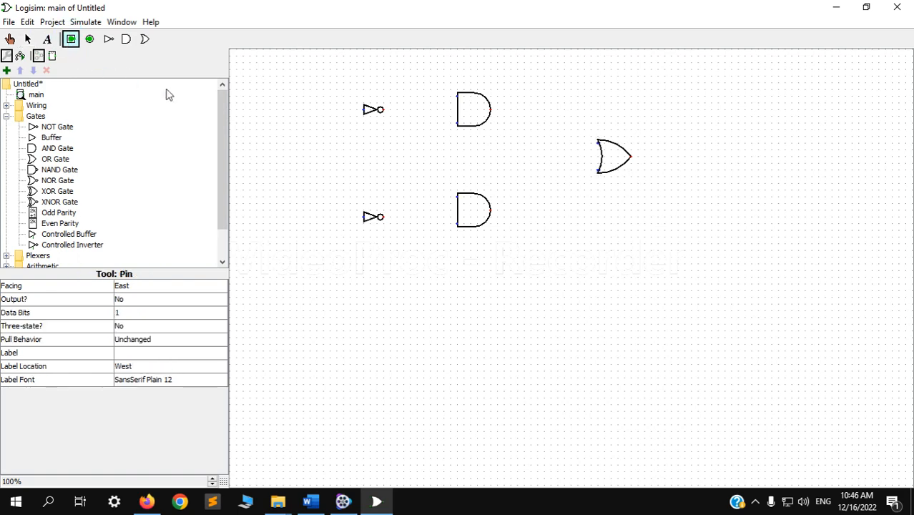
click(286, 110)
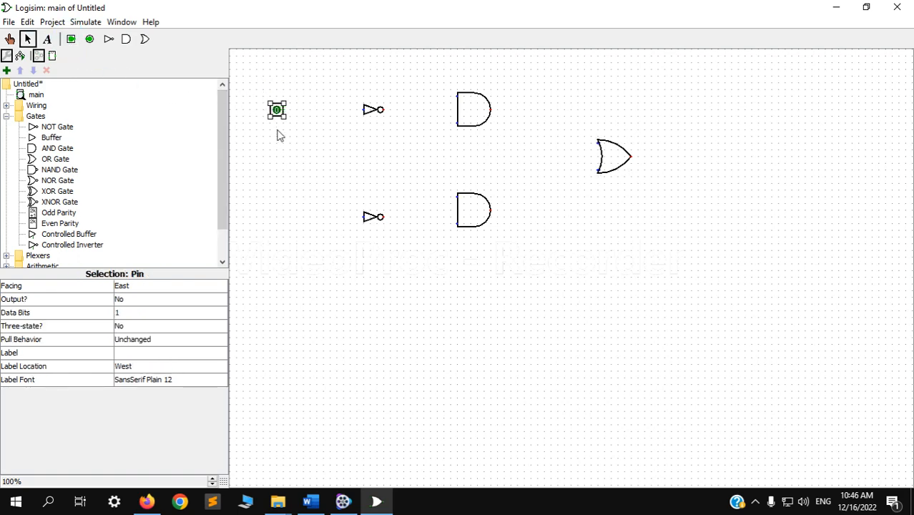
click(68, 40)
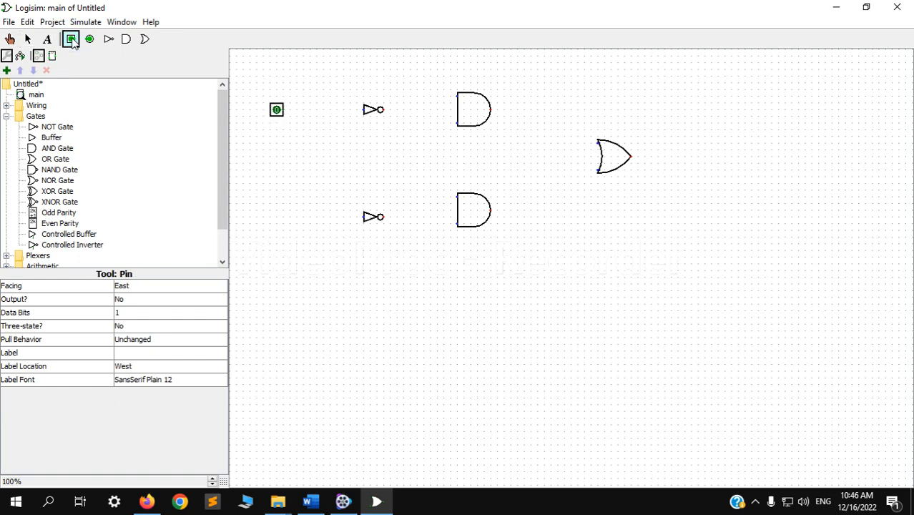
click(276, 218)
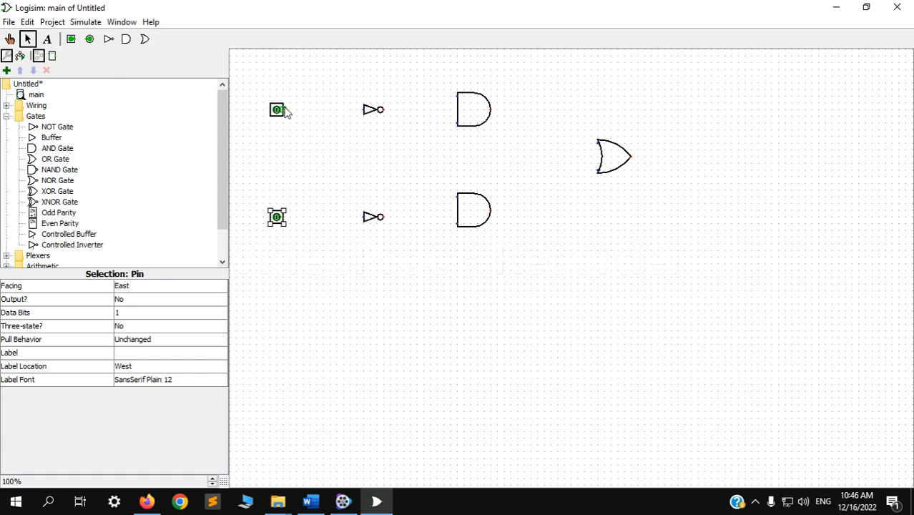
- Wire the upper input pin to its NOT gate and the NOT output to the upper AND gate's top input, following the Word diagram
drag(284, 110, 366, 115)
key(alt+Tab)
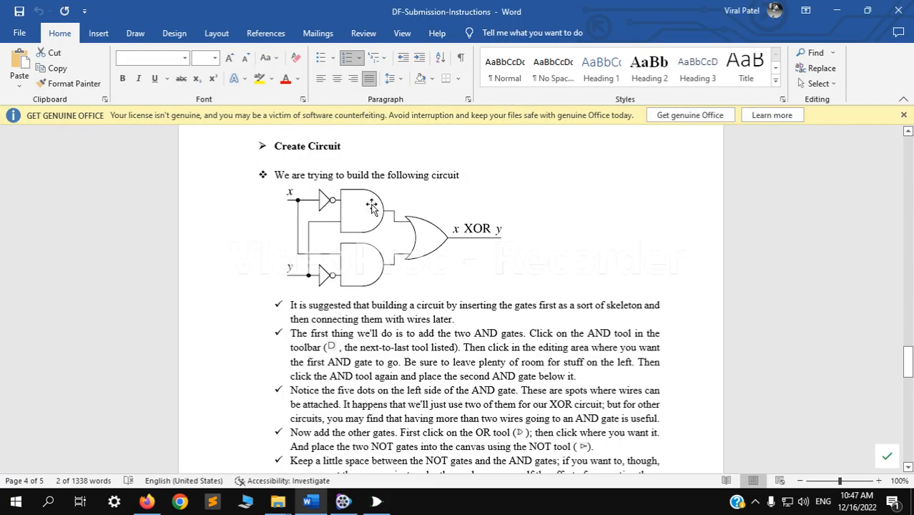
key(alt+Tab)
key(alt+Tab)
key(alt+Tab)
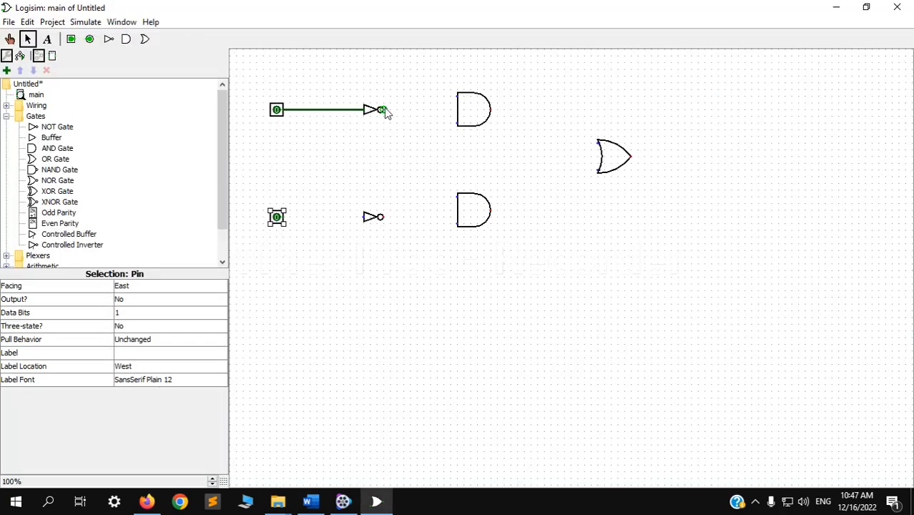
drag(382, 109, 426, 113)
click(423, 94)
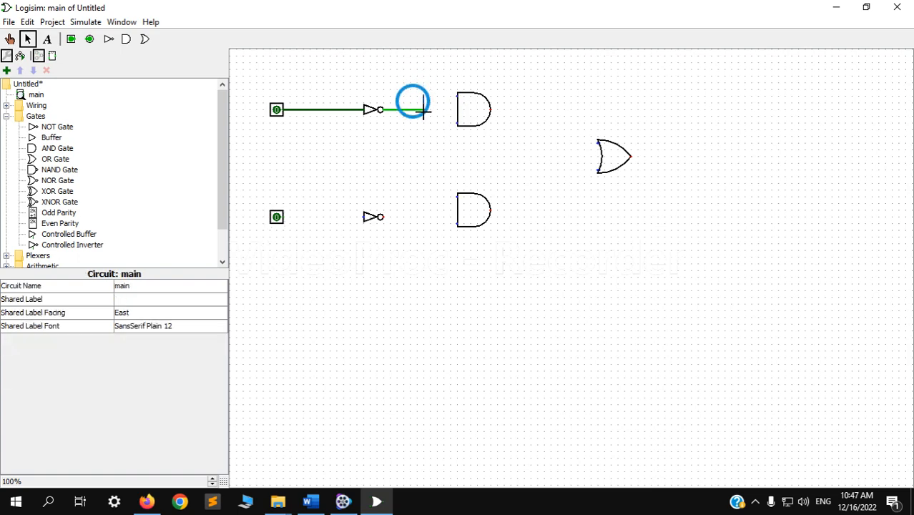
drag(423, 109, 457, 96)
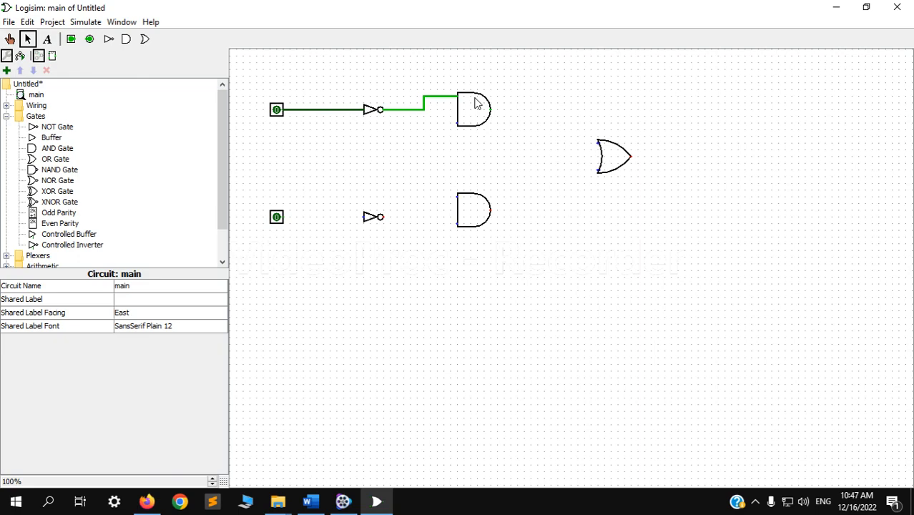
- Following the Word diagram, wire the lower pin through its NOT gate to the lower AND gate's bottom input and remove the stray wire stub
key(alt+Tab)
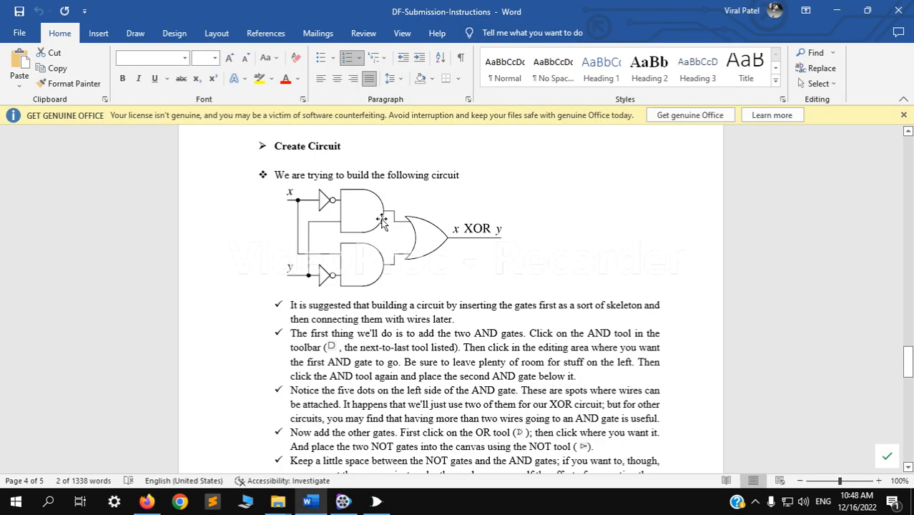
key(alt+Tab)
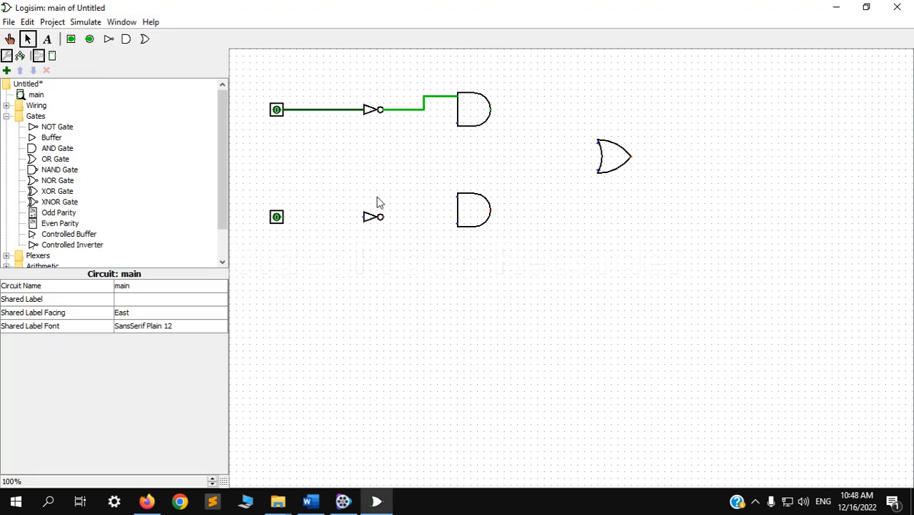
drag(283, 217, 456, 224)
key(ctrl+z)
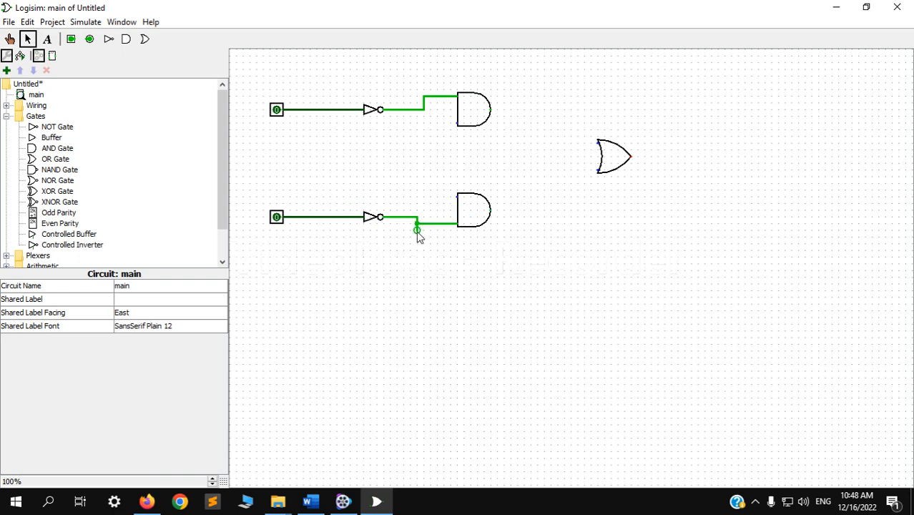
click(417, 229)
key(Delete)
- Following the Word diagram, branch the upper pin's wire to the lower AND's top input and the lower pin's wire to the upper AND's bottom input
key(alt+Tab)
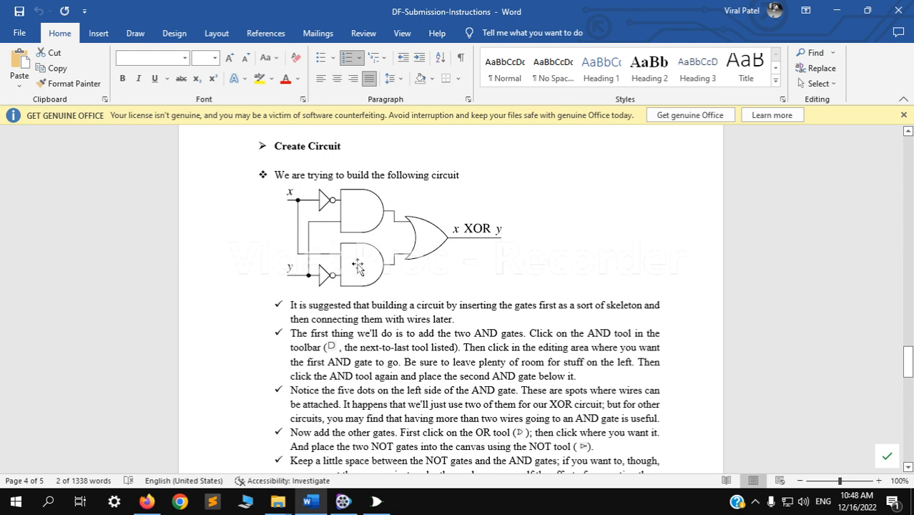
key(alt+Tab)
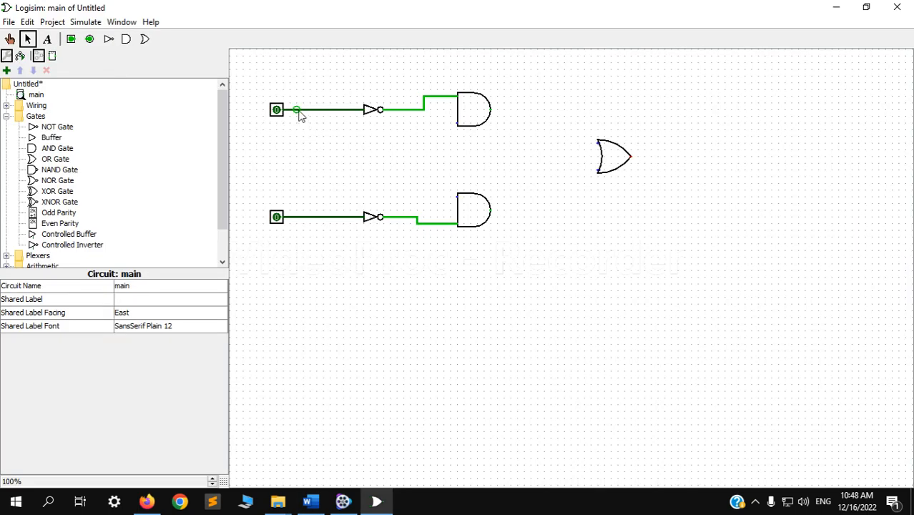
drag(295, 113, 458, 197)
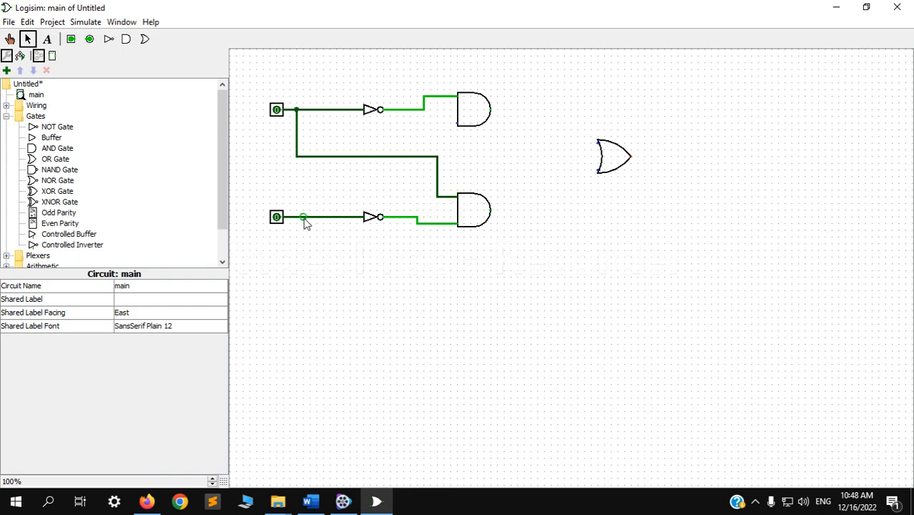
drag(316, 218, 457, 122)
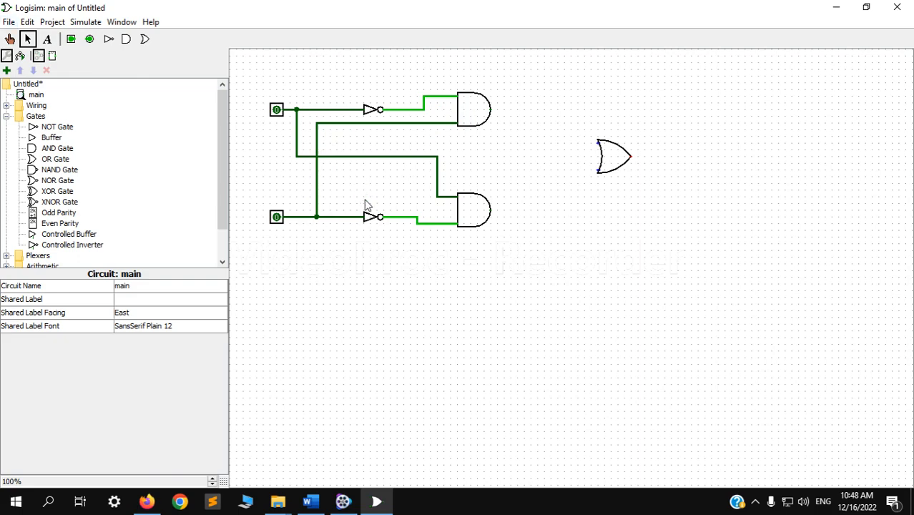
- Check the Word diagram, wire the upper and lower AND outputs to the OR gate's top and bottom inputs in Logisim, and return to Word
key(alt+Tab)
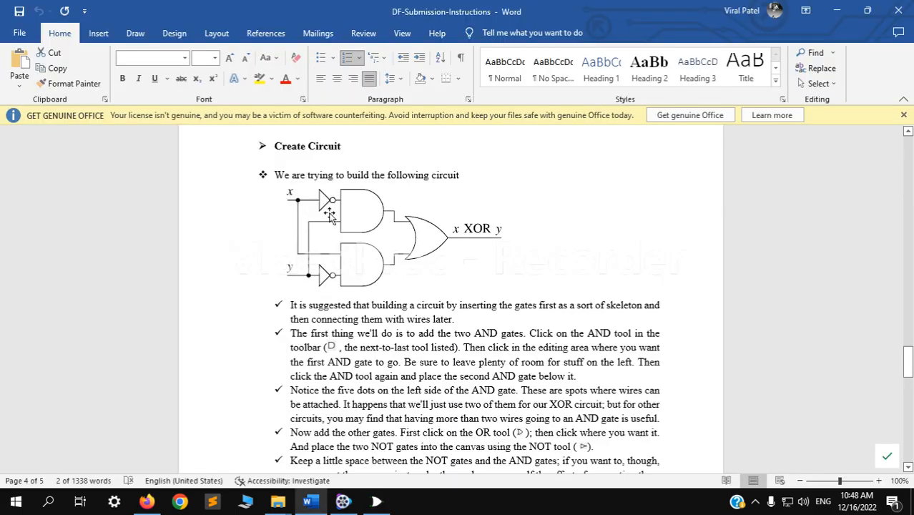
key(alt+Tab)
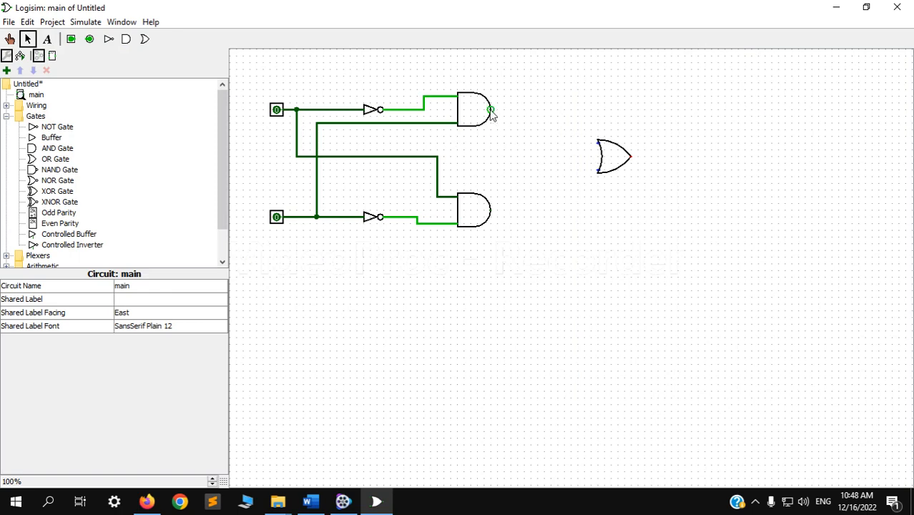
drag(491, 110, 597, 143)
drag(492, 209, 597, 169)
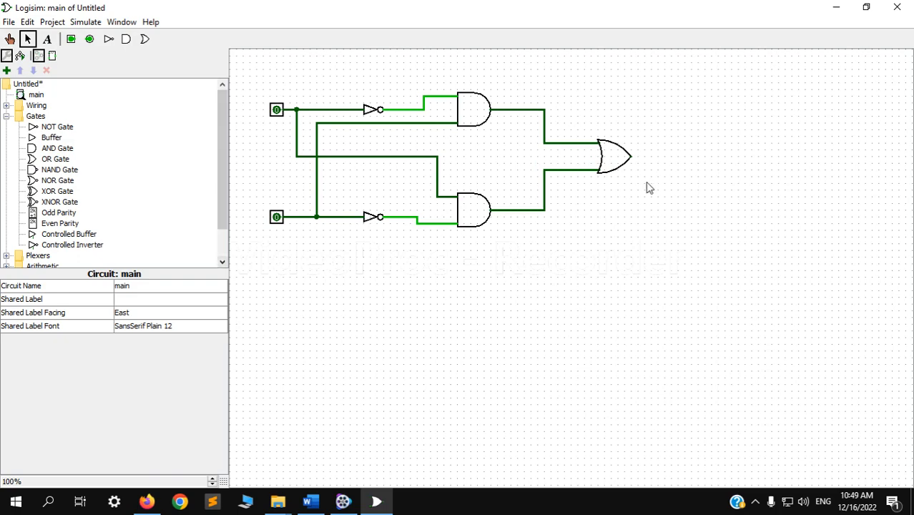
key(alt+Tab)
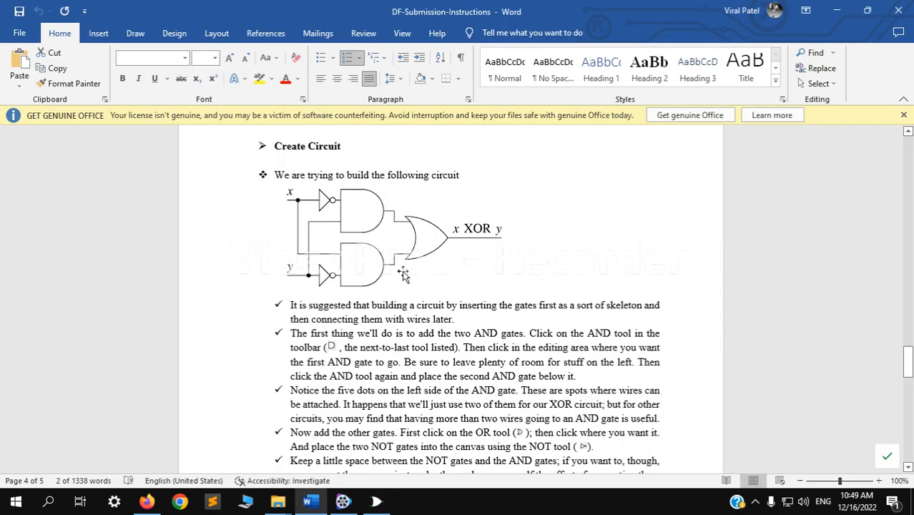
- Switch to Logisim, extend a wire from the OR gate's output, and place and connect an output pin at its end
key(alt+Tab)
drag(634, 157, 705, 156)
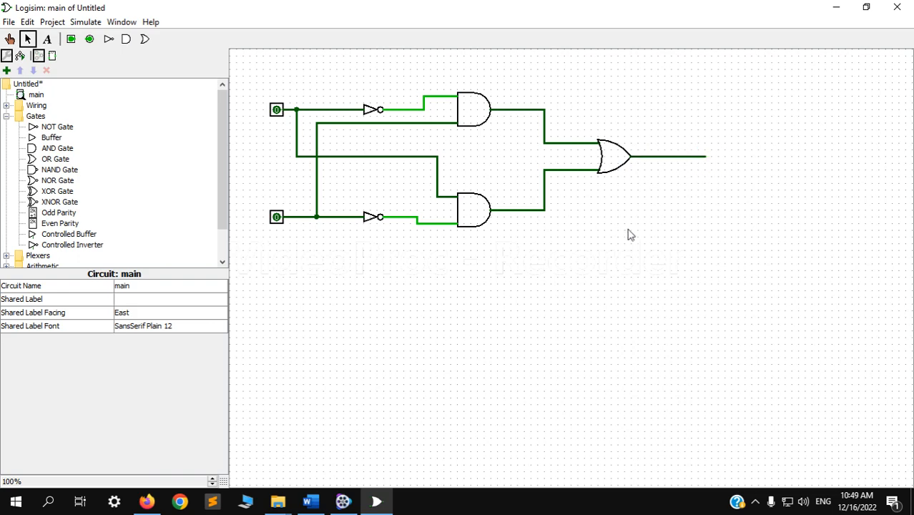
click(90, 40)
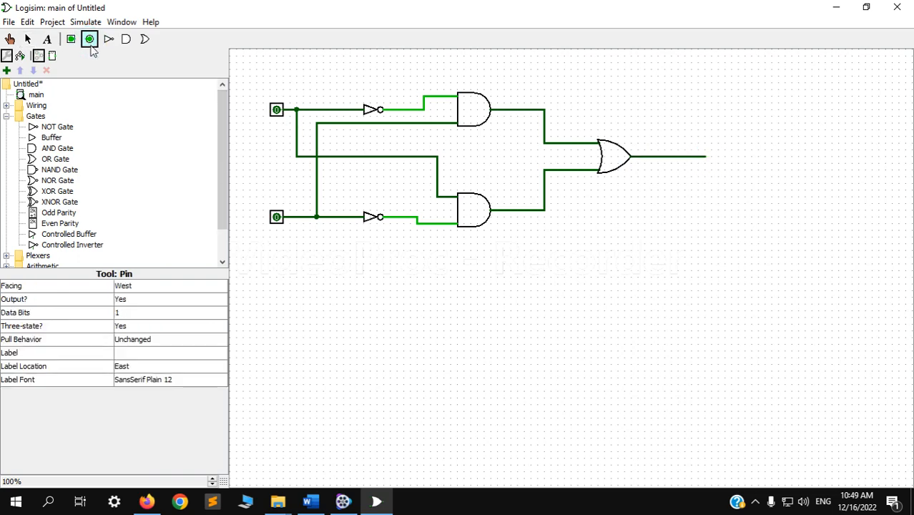
click(722, 157)
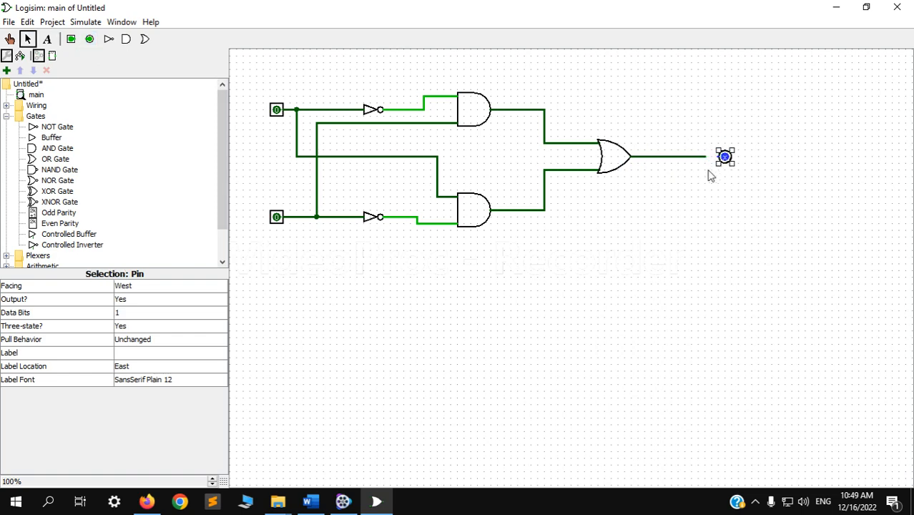
drag(705, 157, 717, 157)
- Label the upper input pin X and the lower input pin Y
click(276, 109)
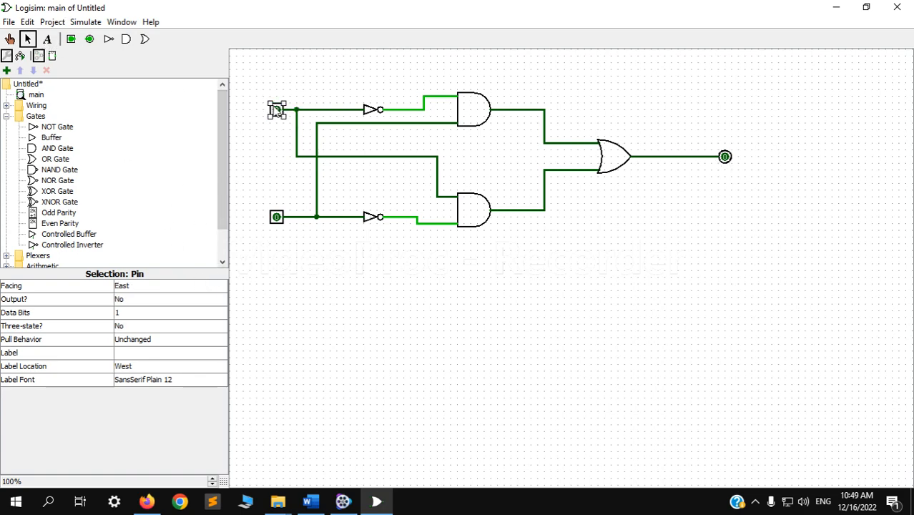
click(133, 352)
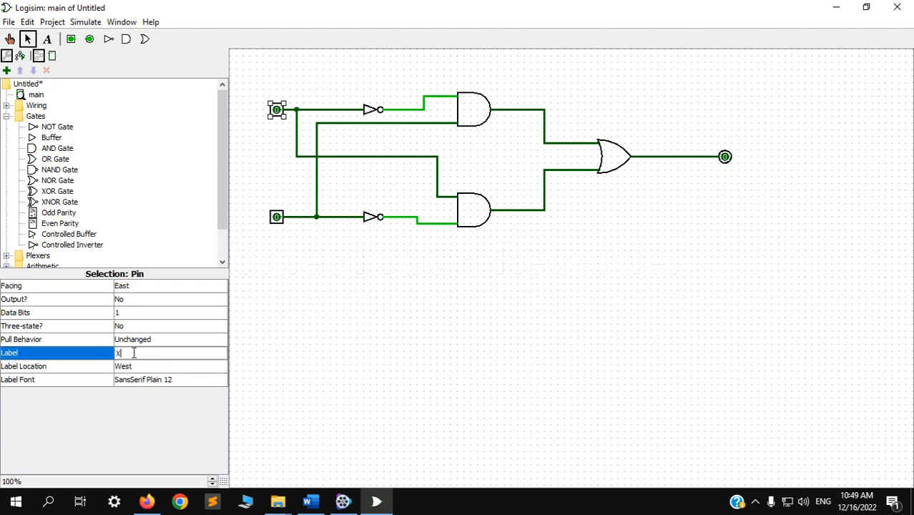
key(Return)
click(266, 121)
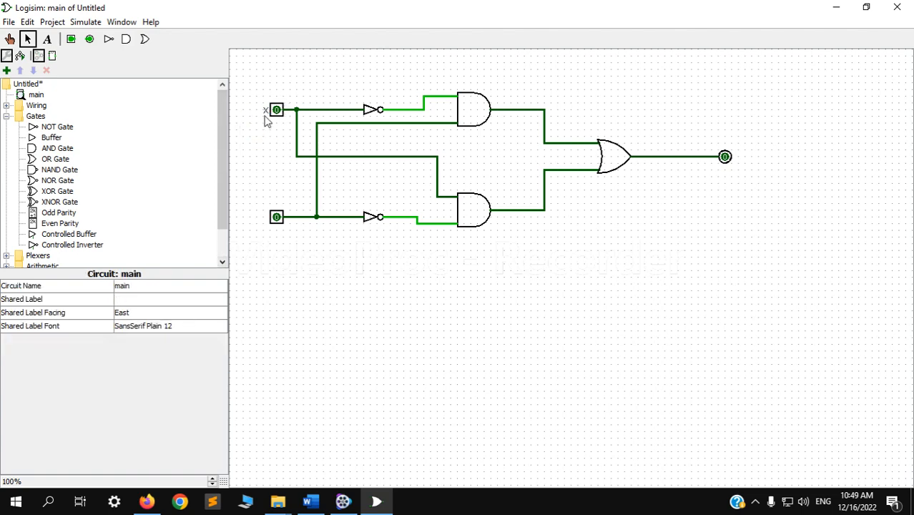
click(281, 220)
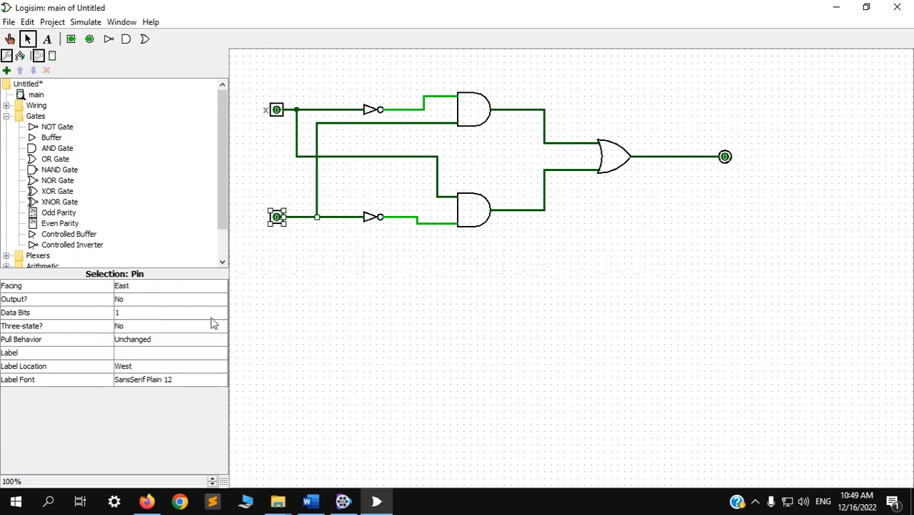
click(136, 351)
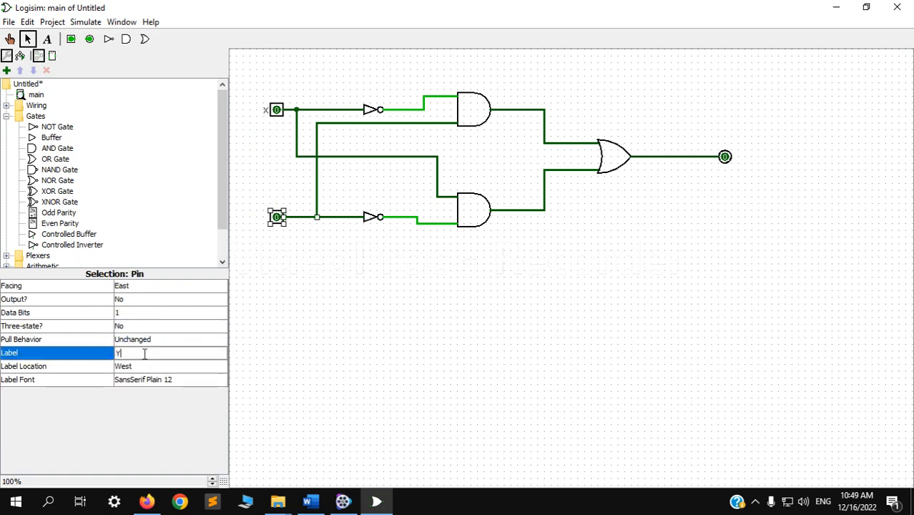
key(Return)
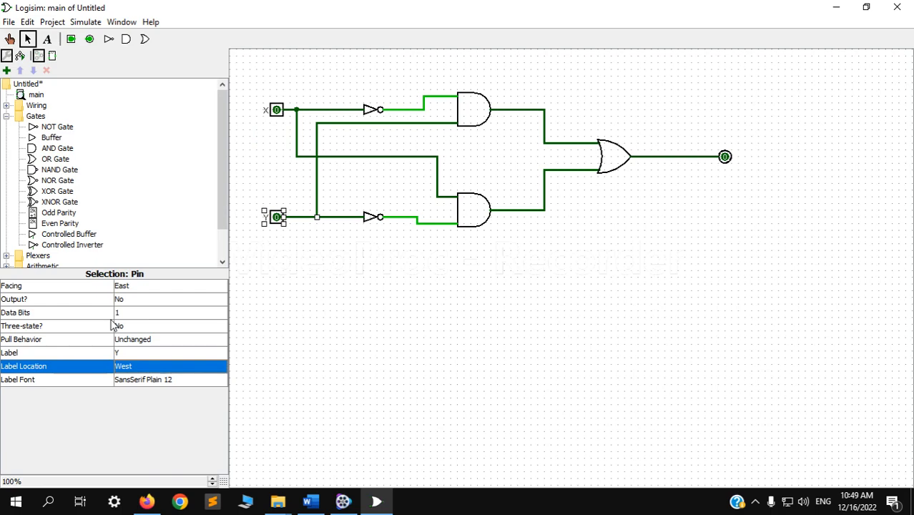
key(Down)
- Label the output pin "X XOR Y" and compare it with the Word diagram before returning to Logisim
key(alt+Tab)
key(alt+Tab)
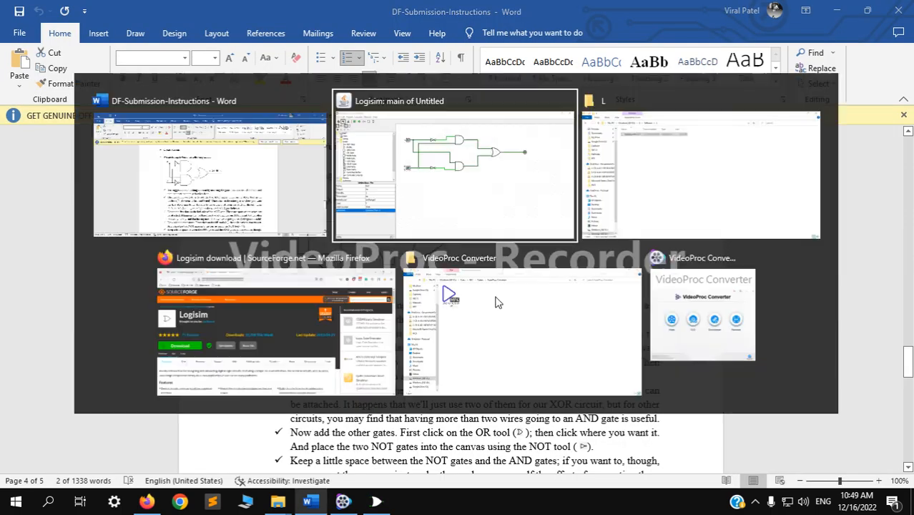
click(726, 159)
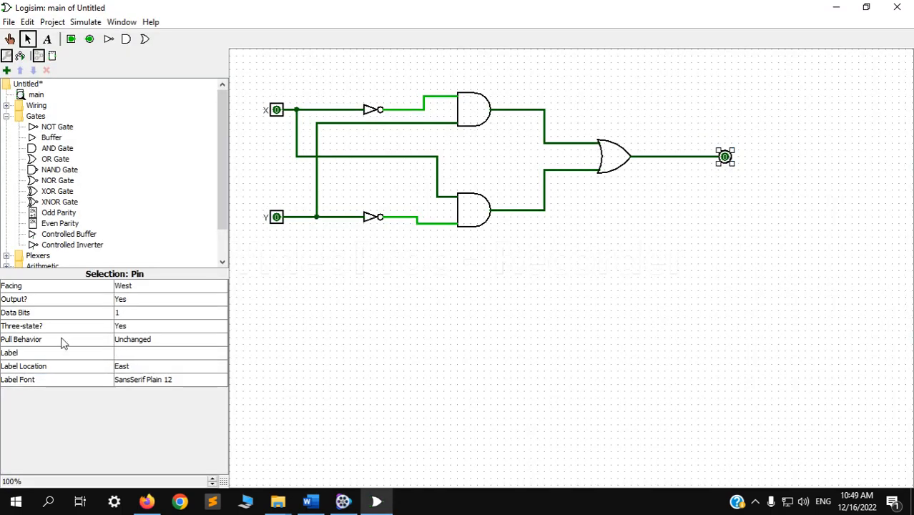
click(117, 352)
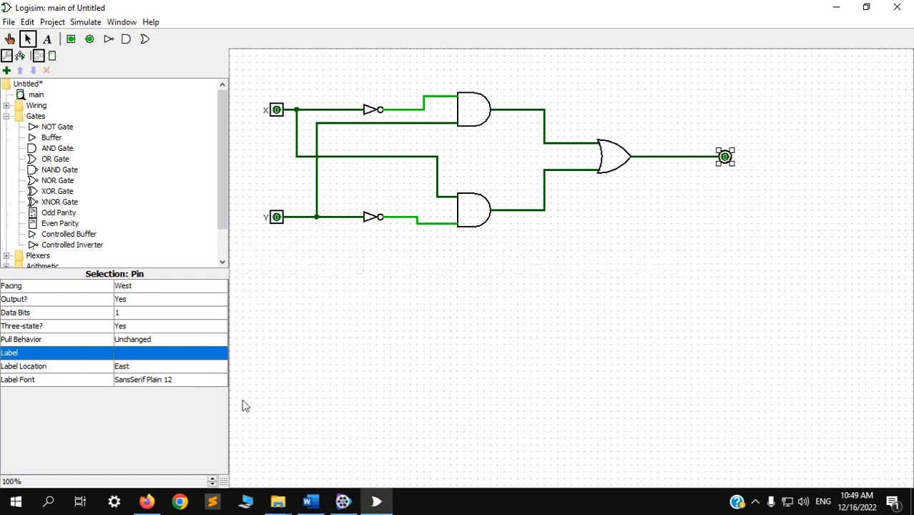
click(129, 340)
click(92, 352)
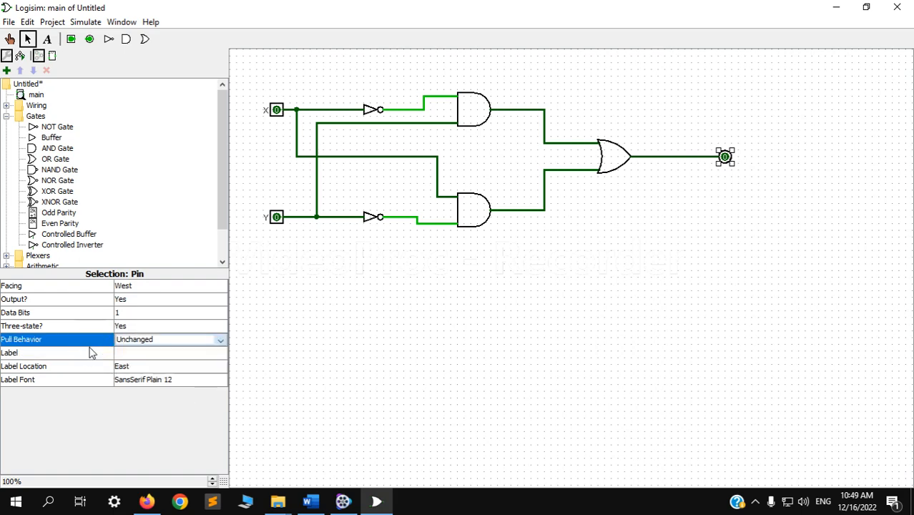
click(127, 352)
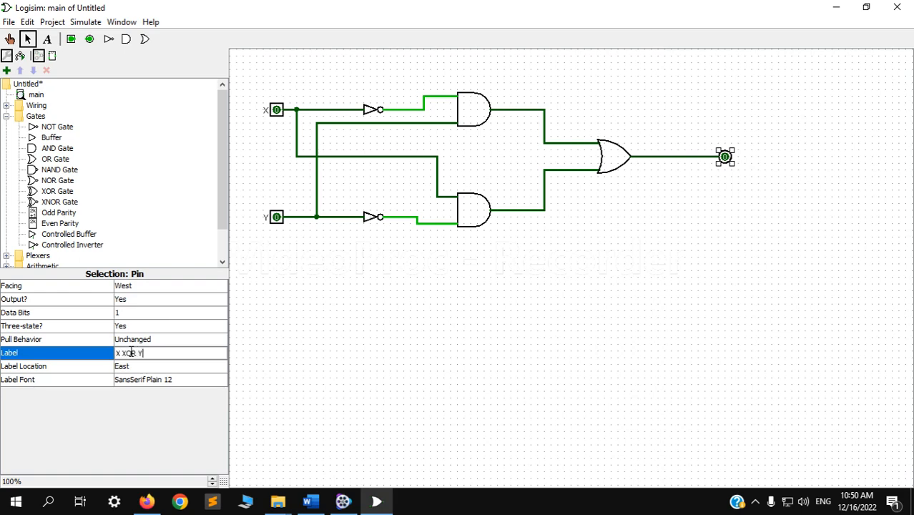
text(X XOR Y)
key(Return)
key(alt+Tab)
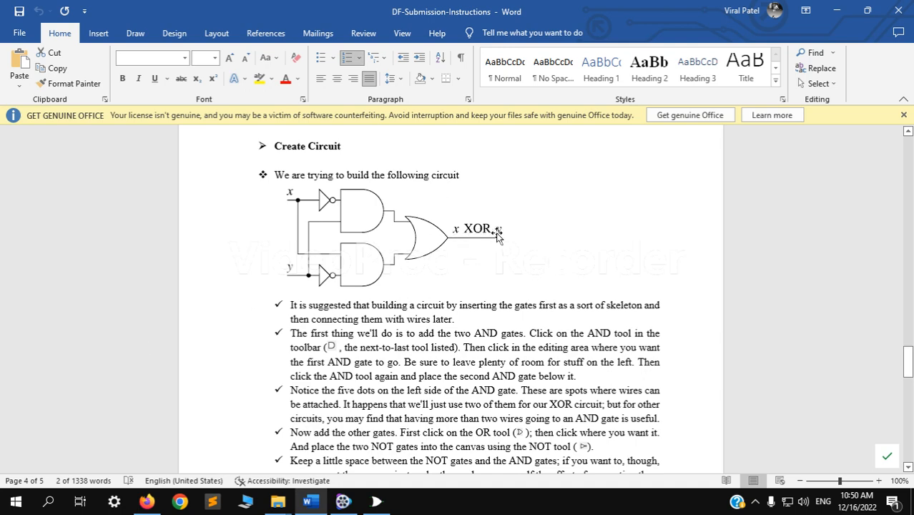
key(alt+Tab)
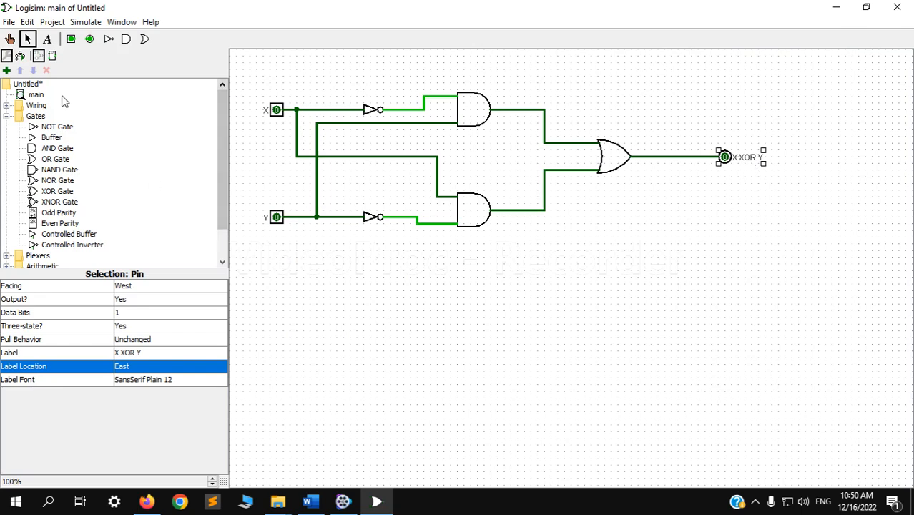
- Test the circuit with the Poke tool by setting X to 1, Y to 1, and X back to 0
click(9, 39)
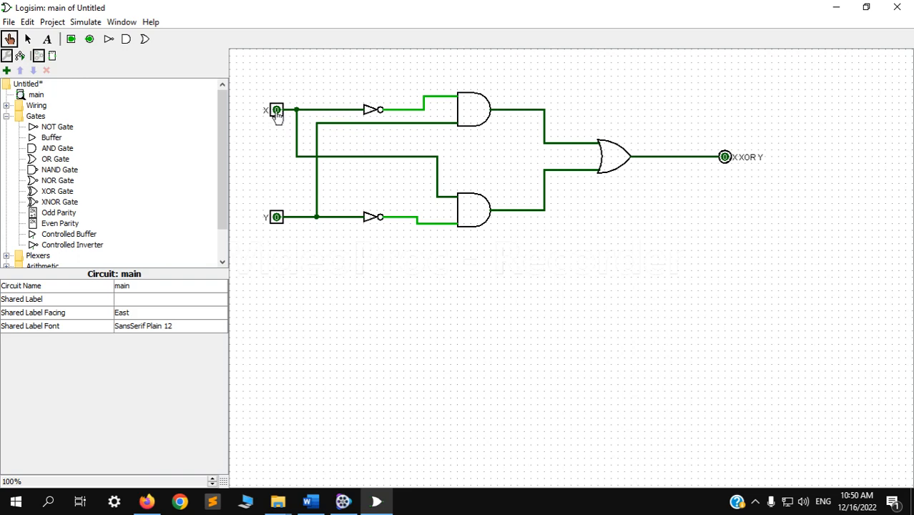
click(276, 114)
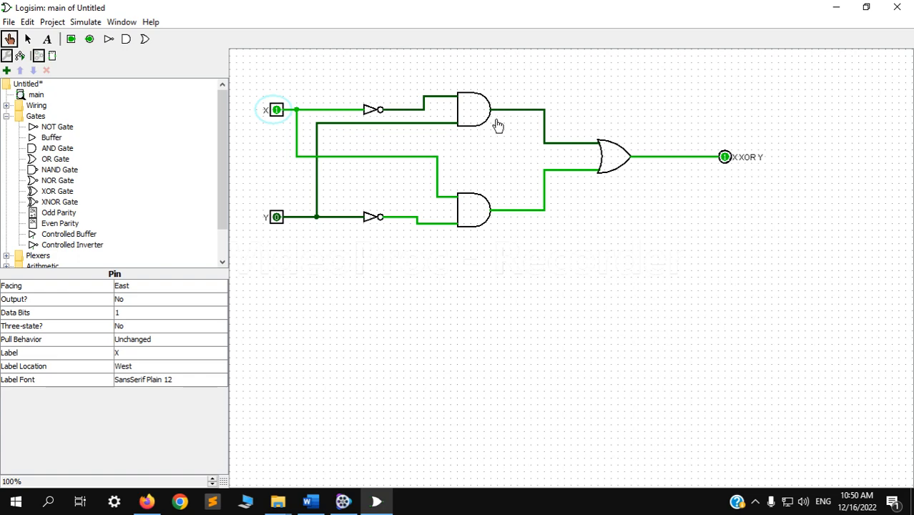
click(277, 218)
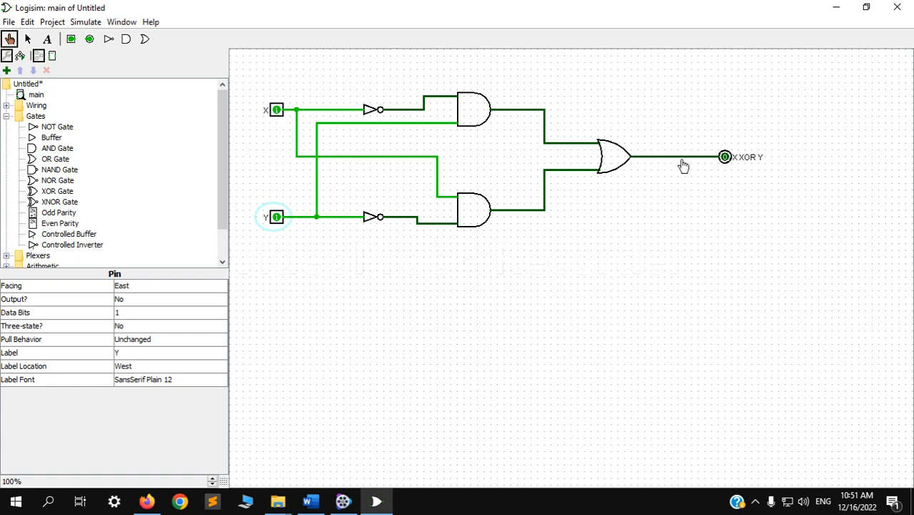
click(276, 111)
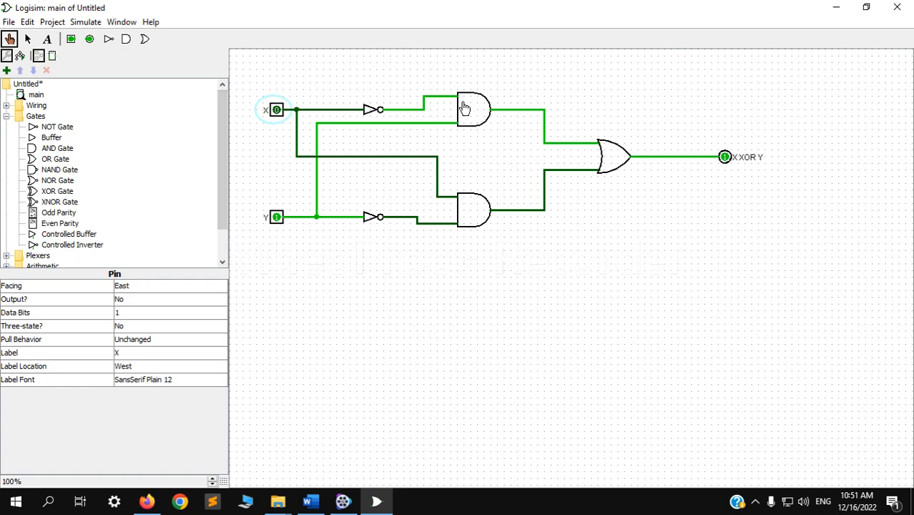
- Inspect the upper AND gate's attributes and set the upper NOT gate's data bits to 2
click(28, 39)
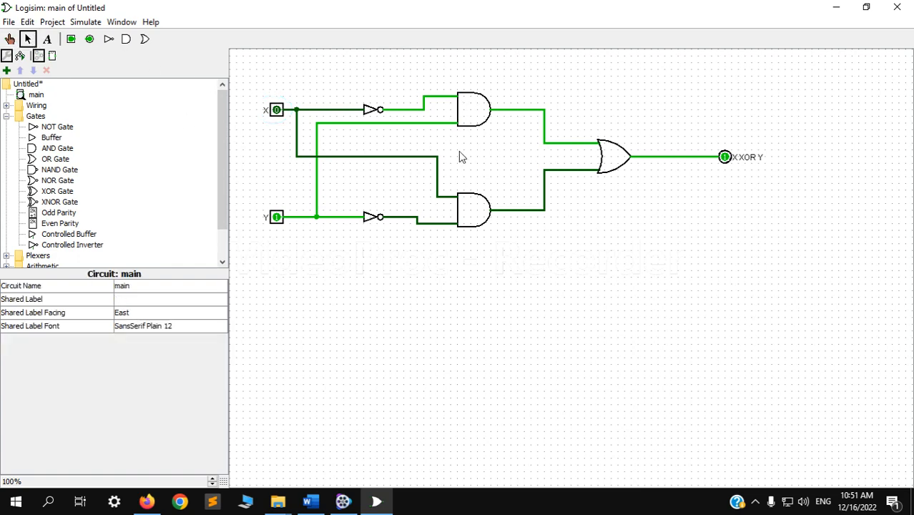
click(470, 108)
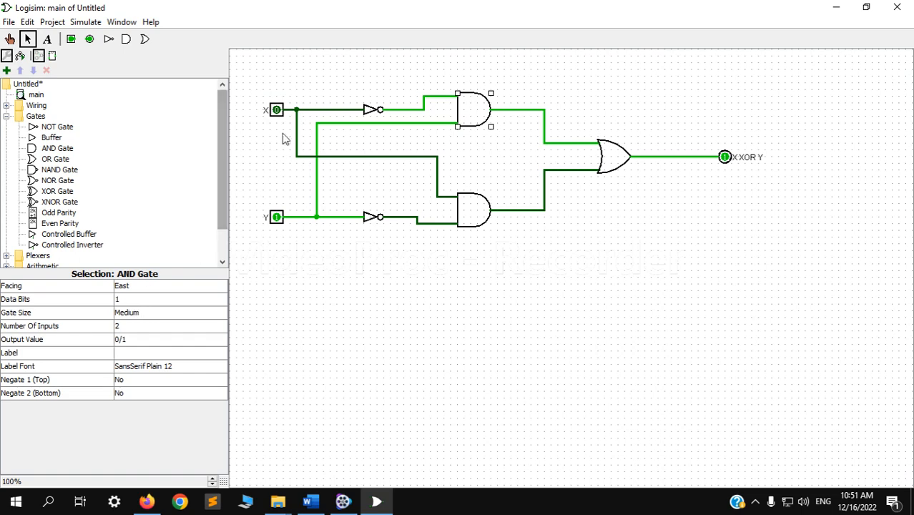
click(369, 116)
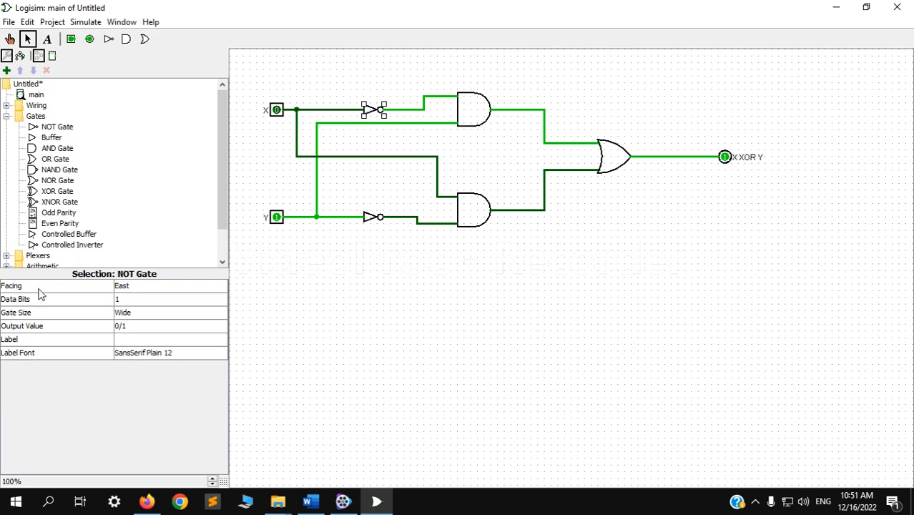
click(140, 300)
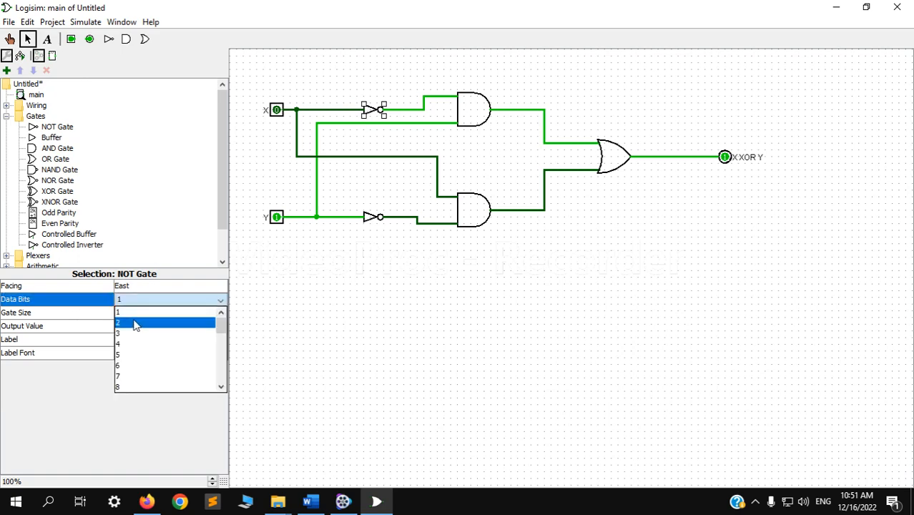
click(137, 322)
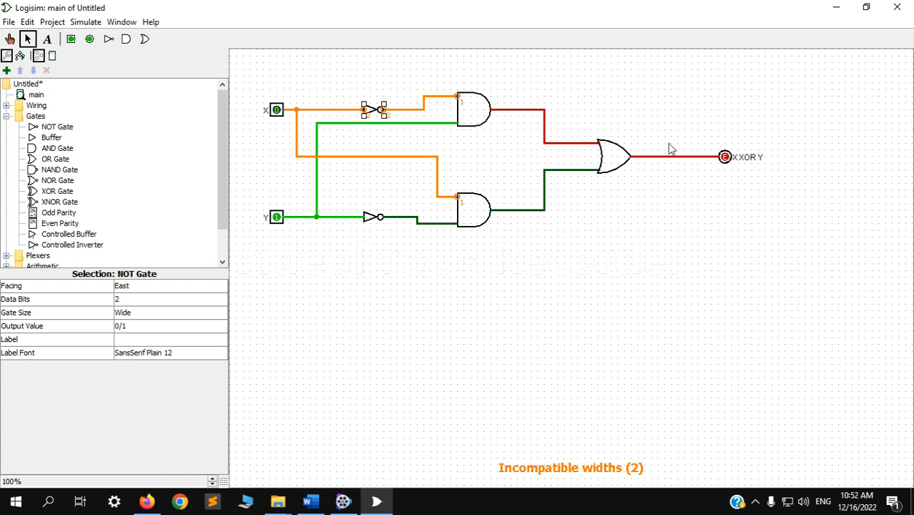
- Restore the upper NOT gate's data bits to 1
click(156, 300)
scroll(141, 318, up, 1)
click(131, 312)
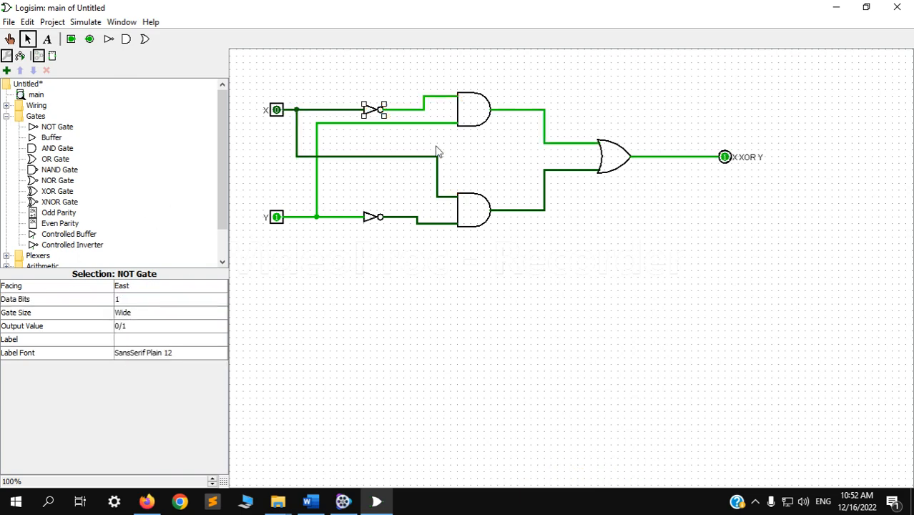